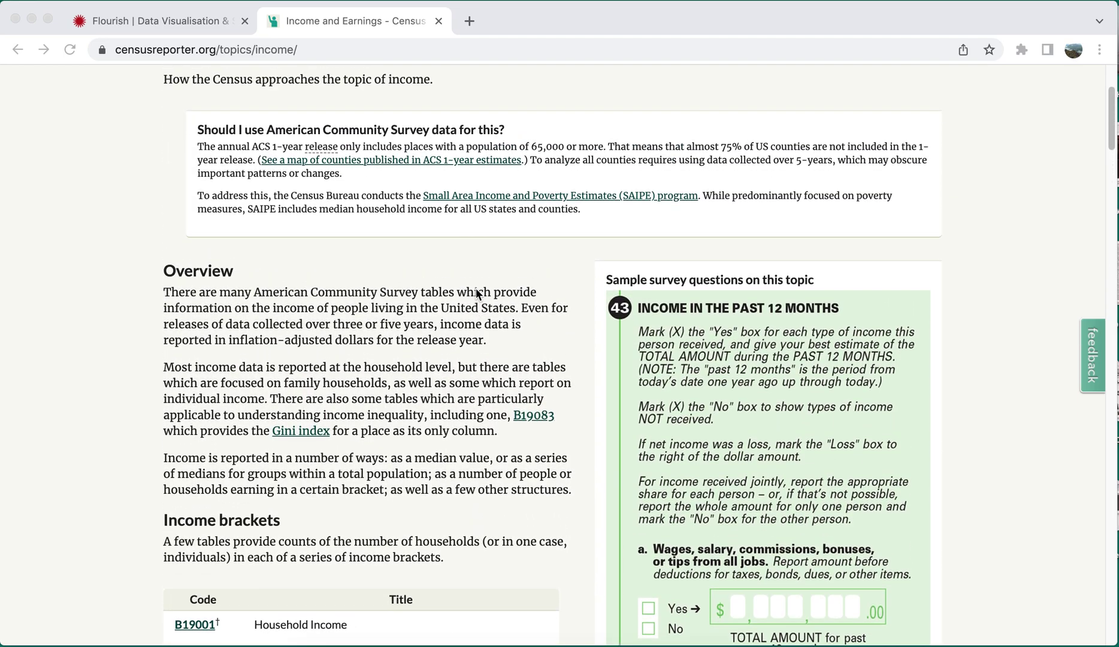
scroll(478, 294, "up", 2)
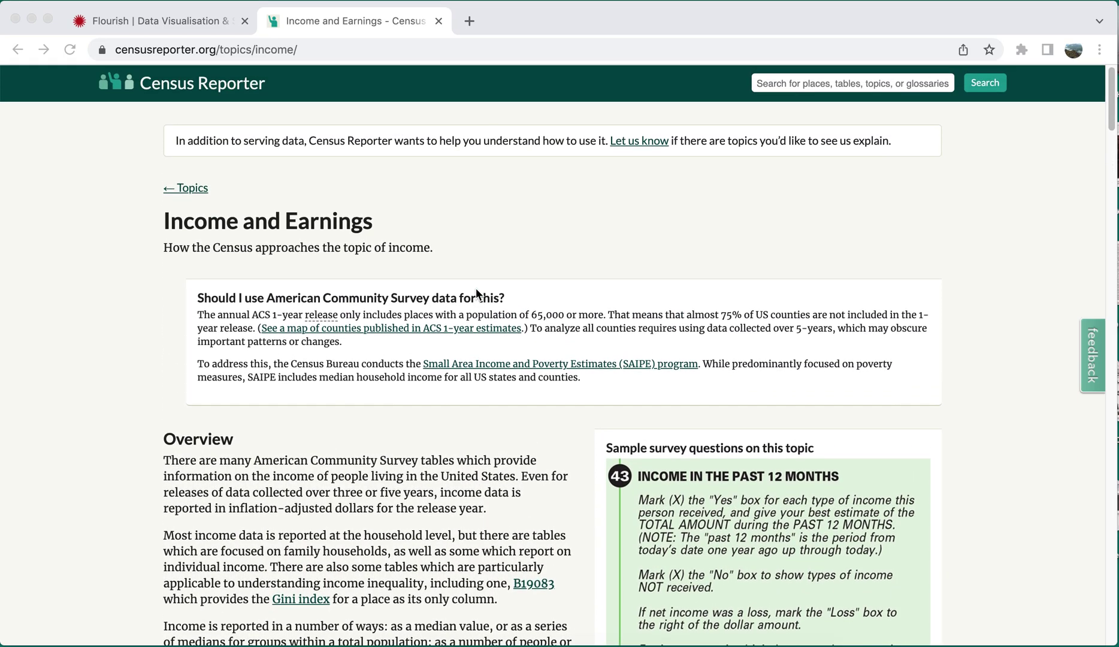
Open Census Reporter table B19013, Median Household Income, from the Median Income section of Income and Earnings
left_click(162, 24)
left_click(312, 20)
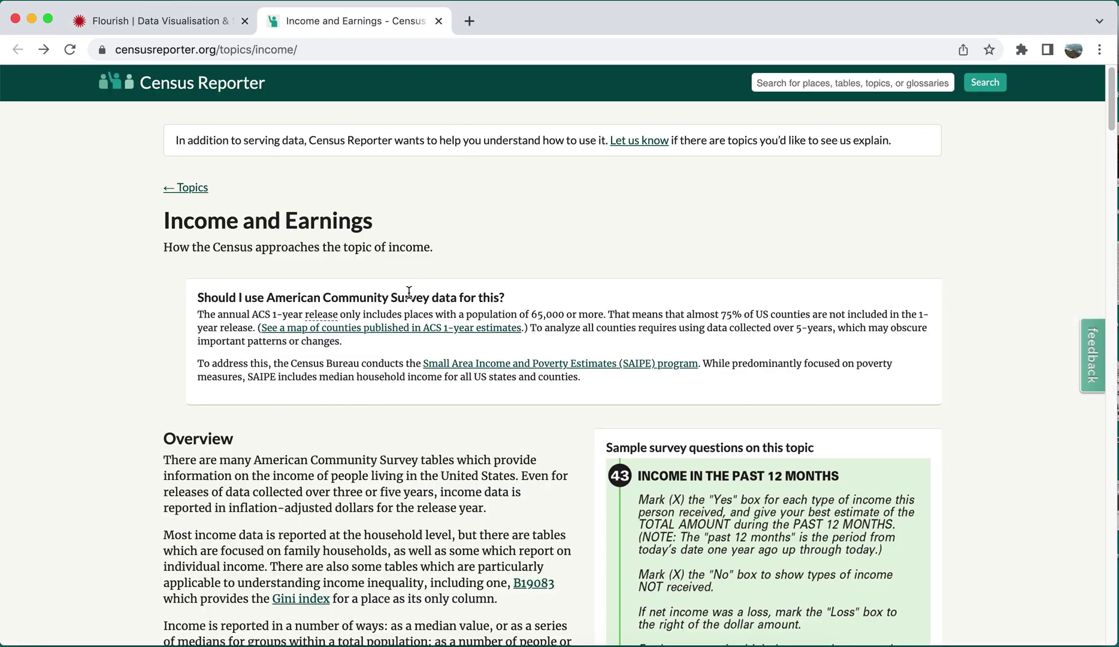
scroll(409, 291, "down", 7)
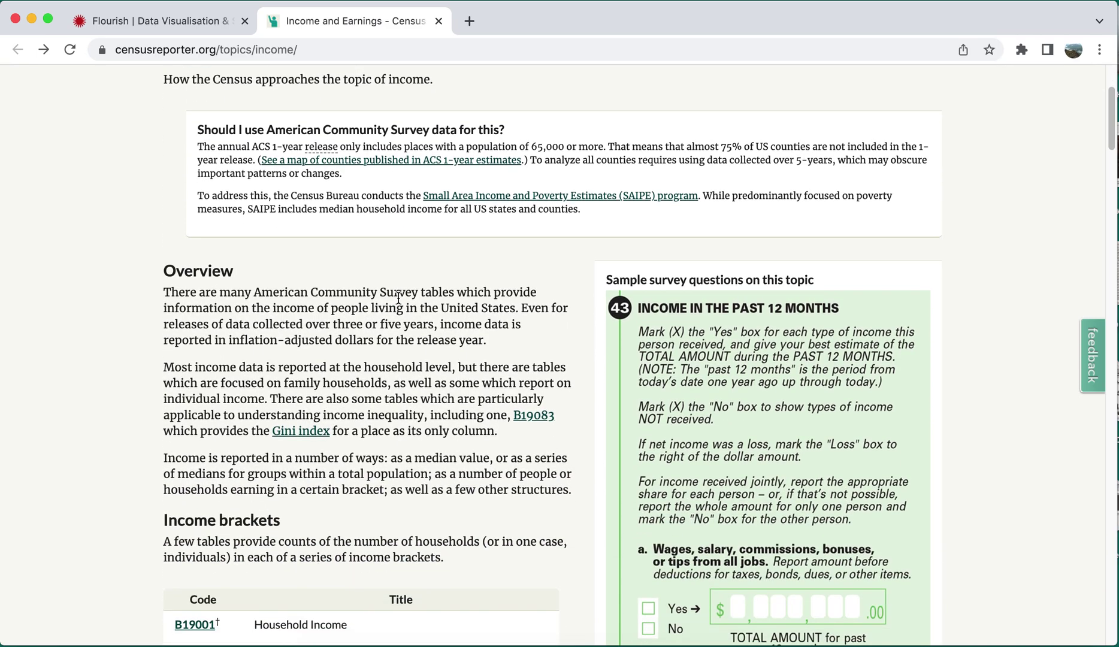
scroll(398, 297, "down", 2)
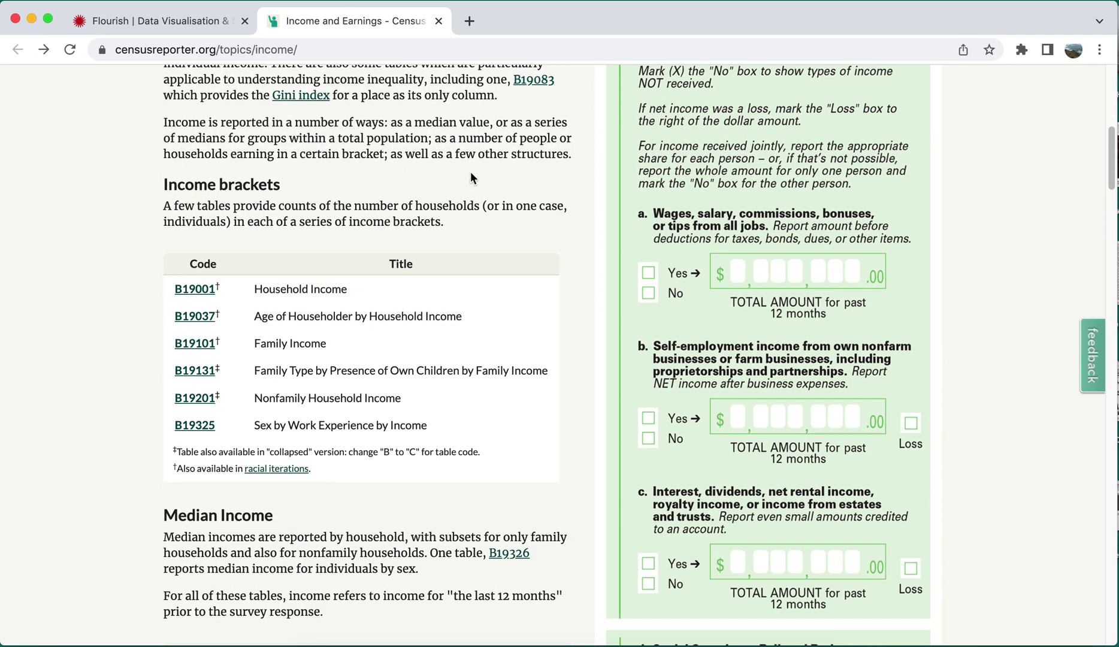
scroll(465, 174, "down", 1)
scroll(474, 170, "down", 1)
scroll(473, 171, "down", 4)
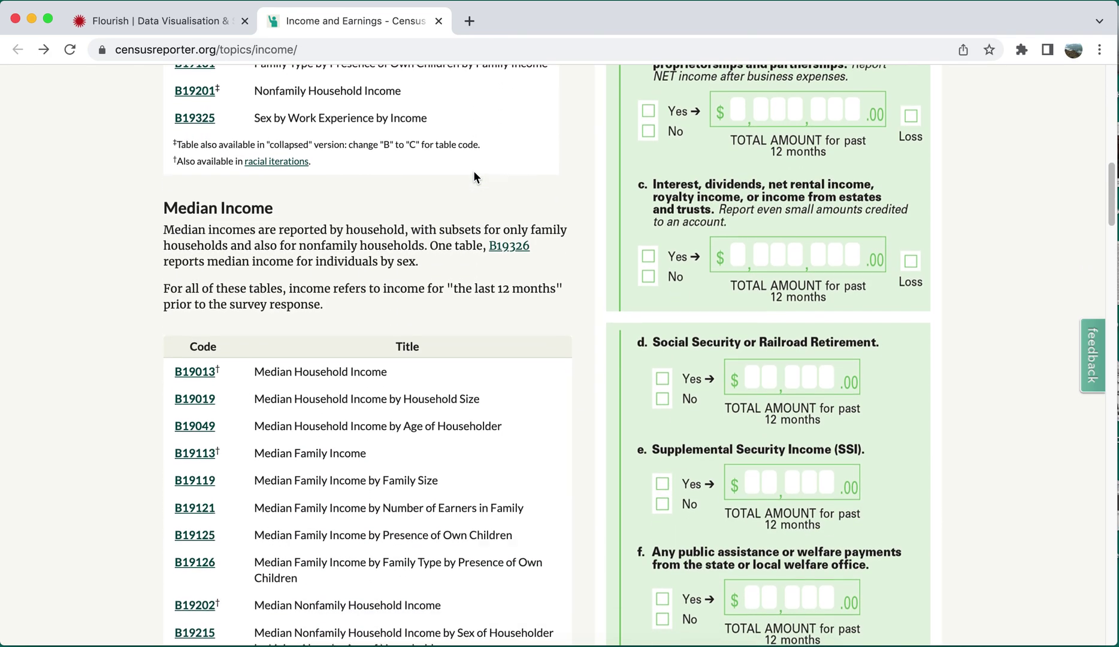
left_click(193, 370)
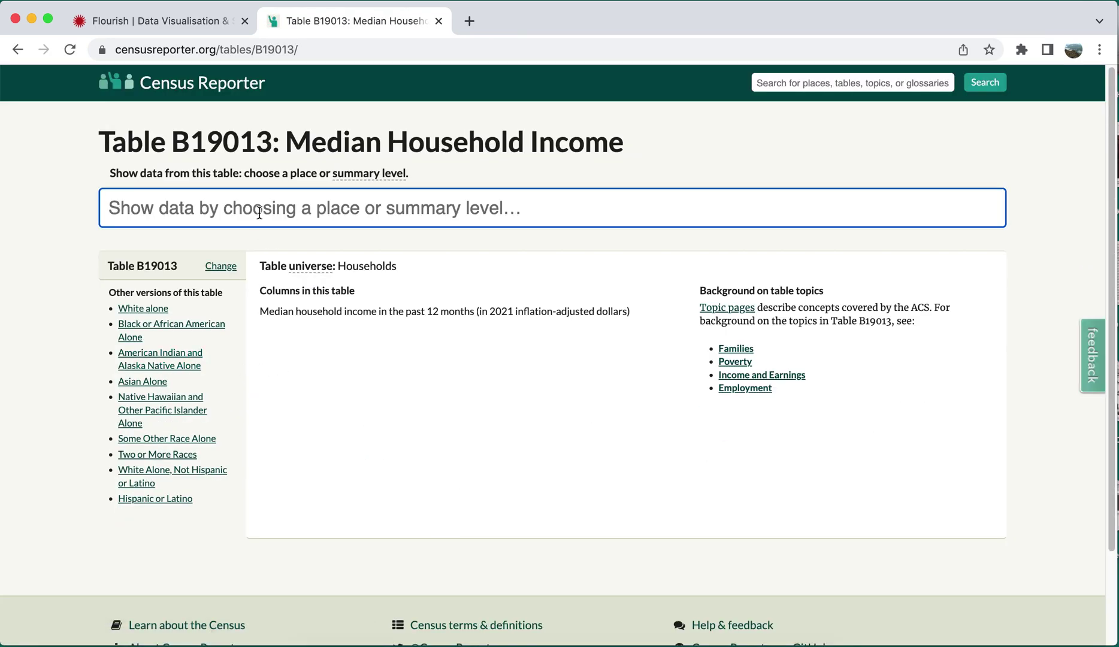
Show table B19013 for Washington state and add all US states
type("wash")
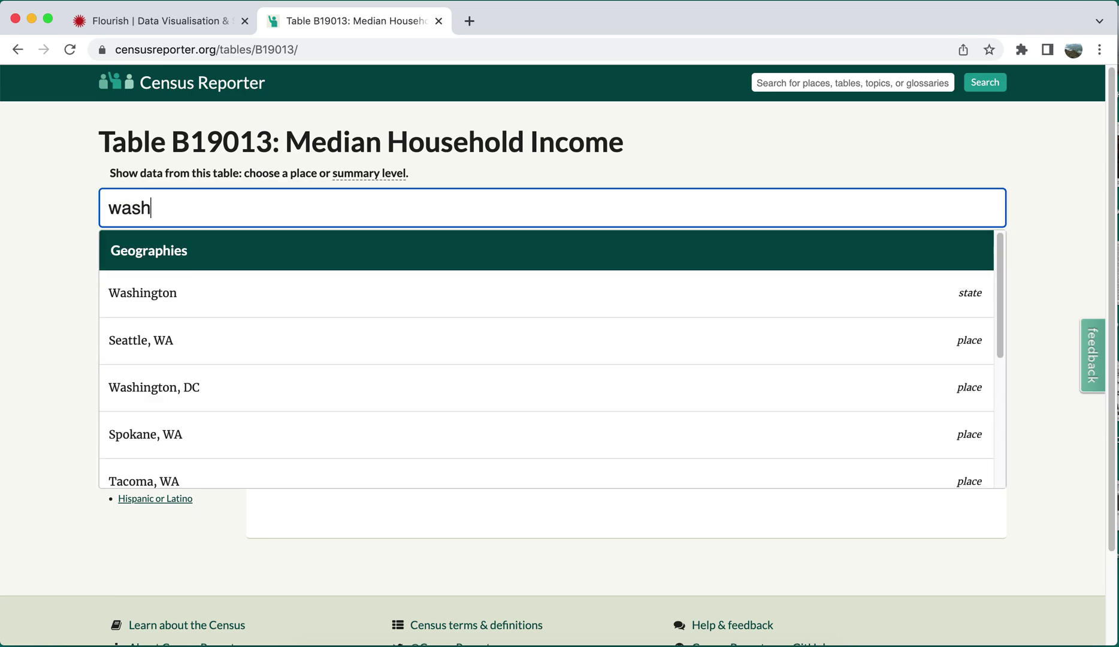
type("ington")
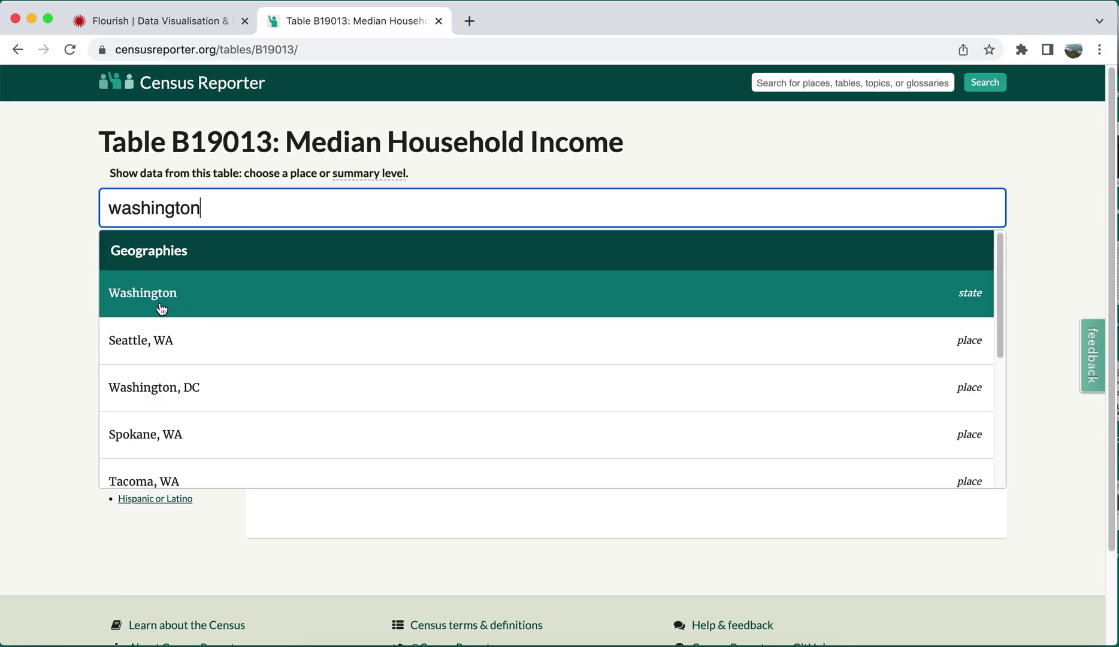
left_click(159, 302)
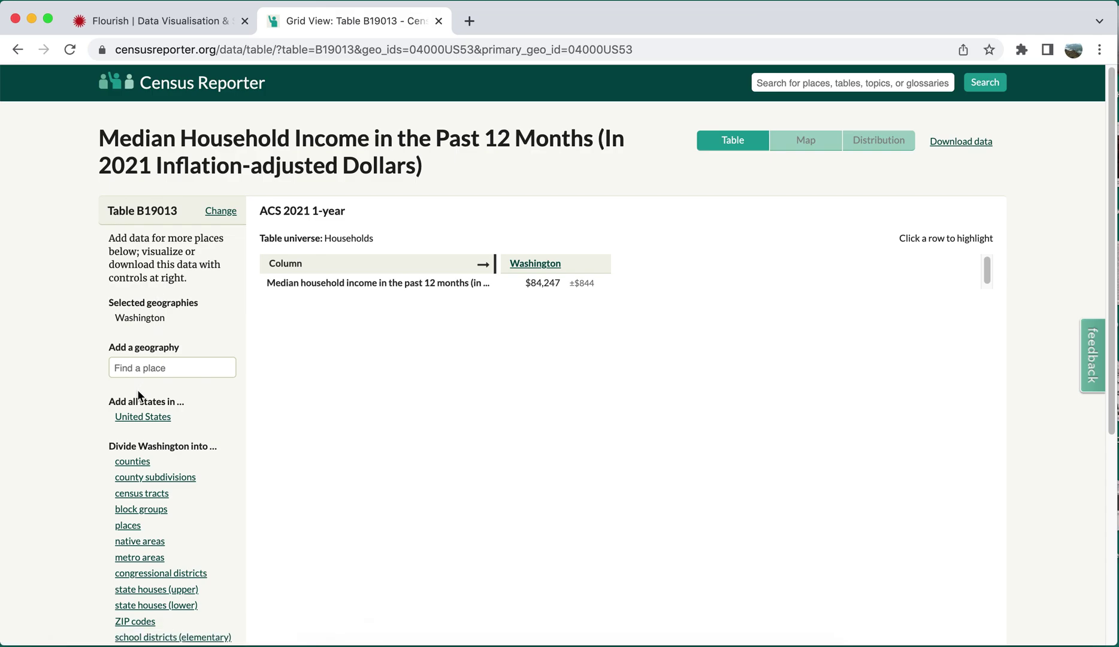
left_click(129, 420)
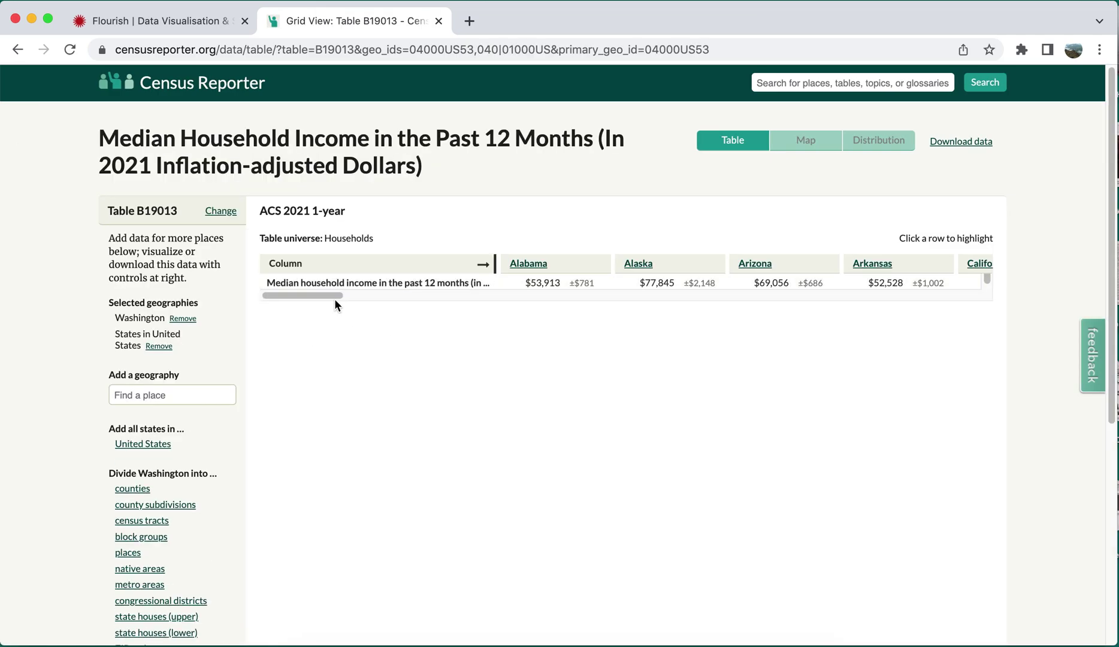
left_click_drag(335, 297, 989, 332)
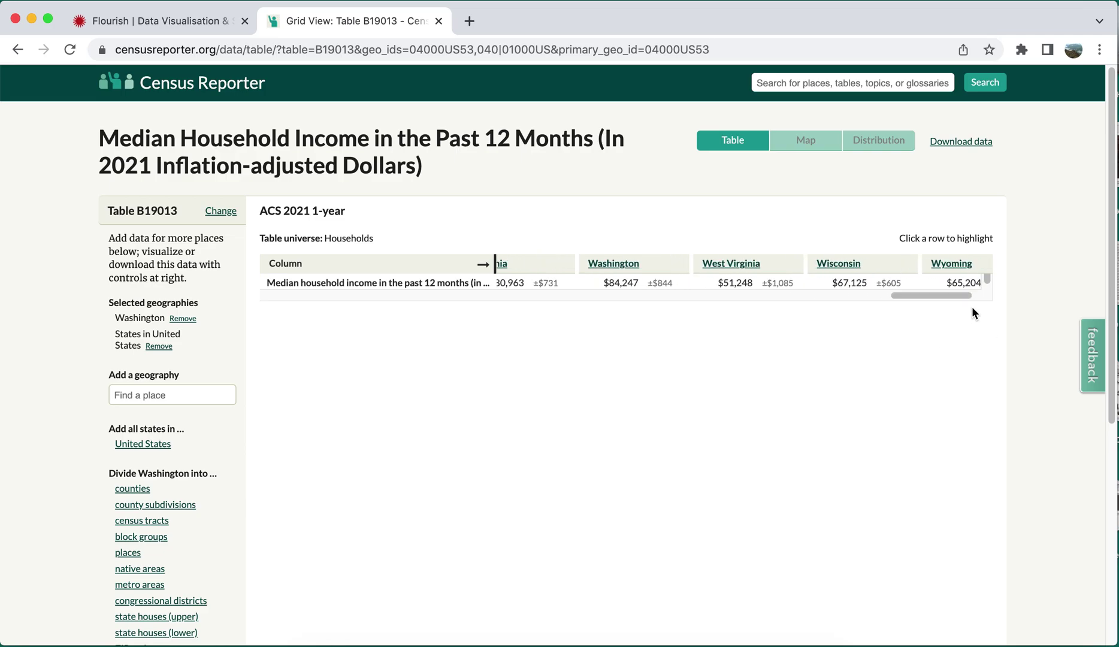
Download the table as a CSV and return to the Flourish projects
left_click(945, 142)
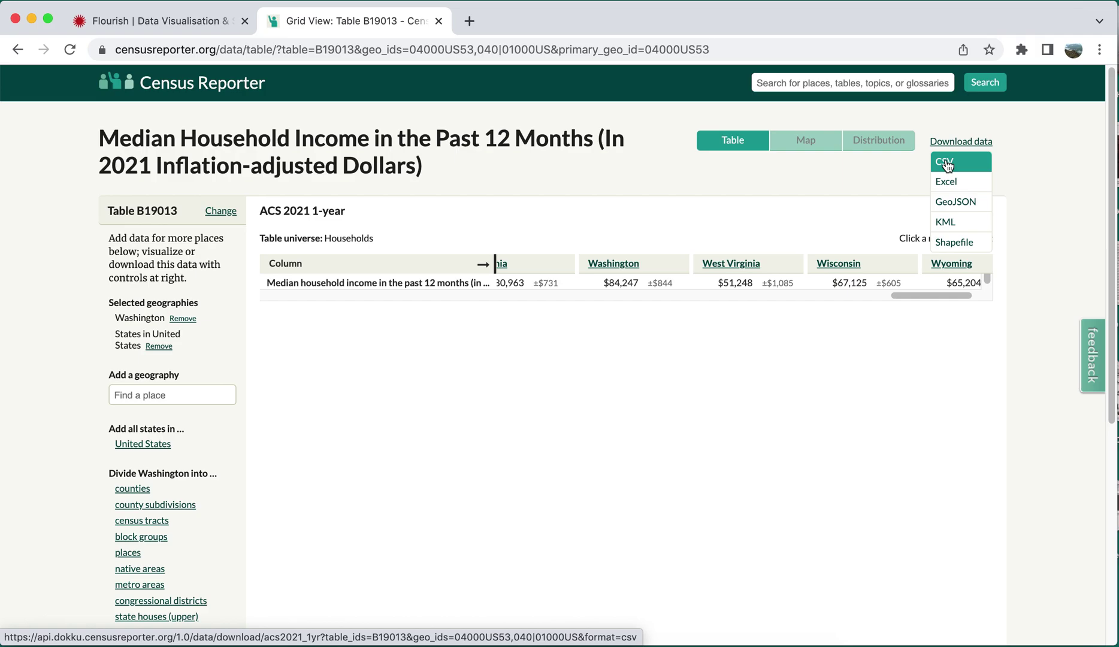
left_click(946, 164)
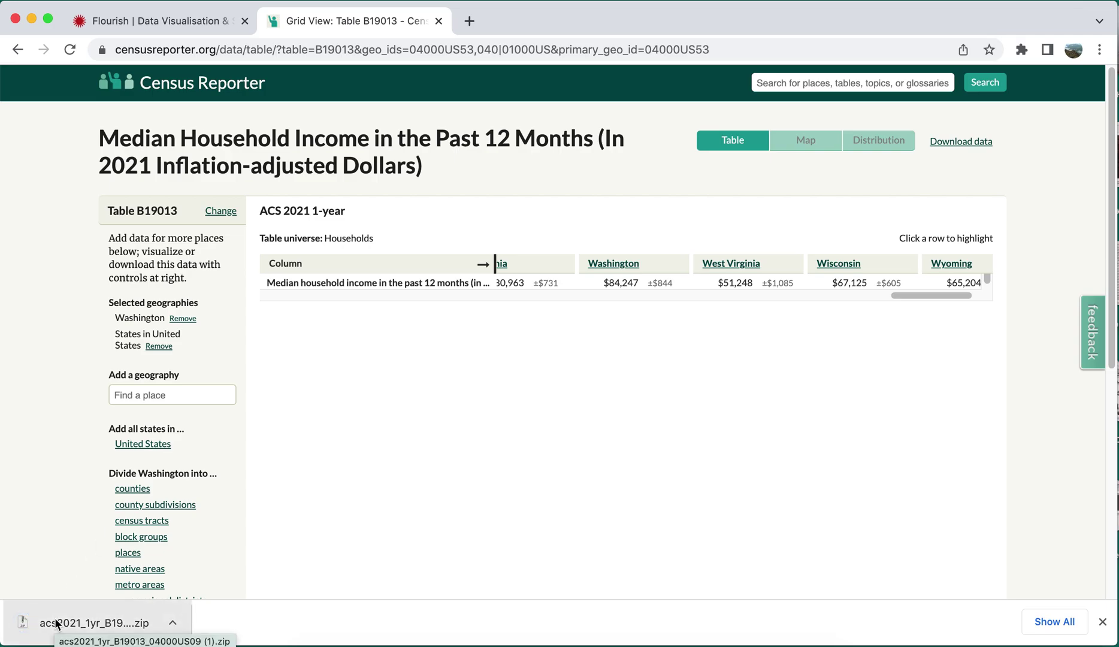
left_click(137, 24)
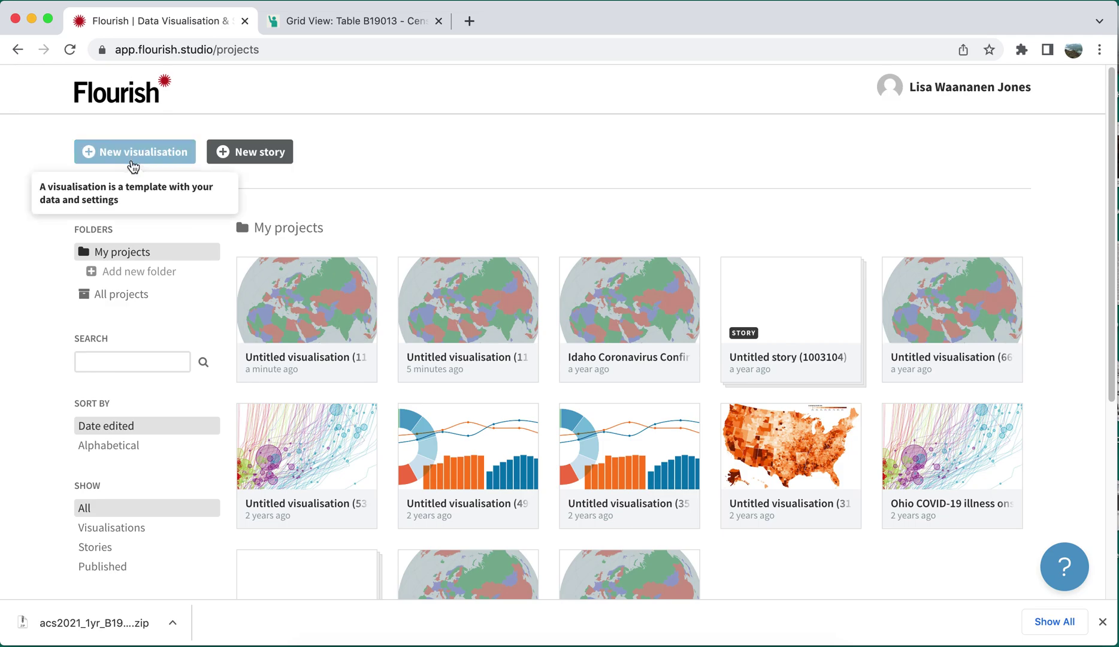
Create a new Flourish visualisation from the US (states) projection map template
left_click(133, 161)
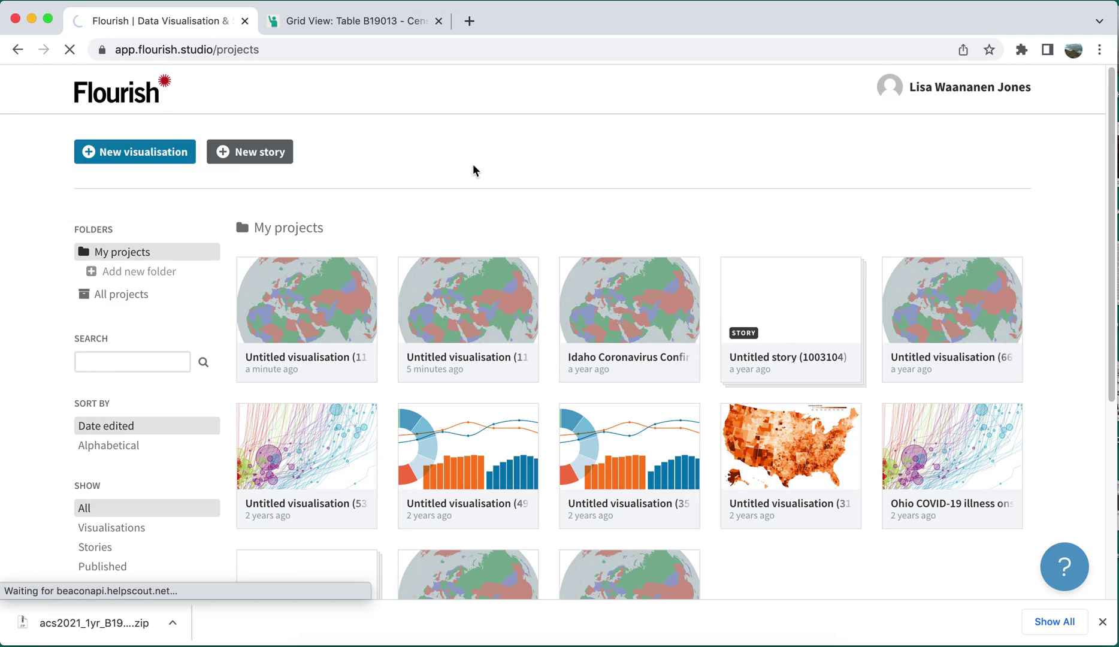
scroll(597, 169, "down", 15)
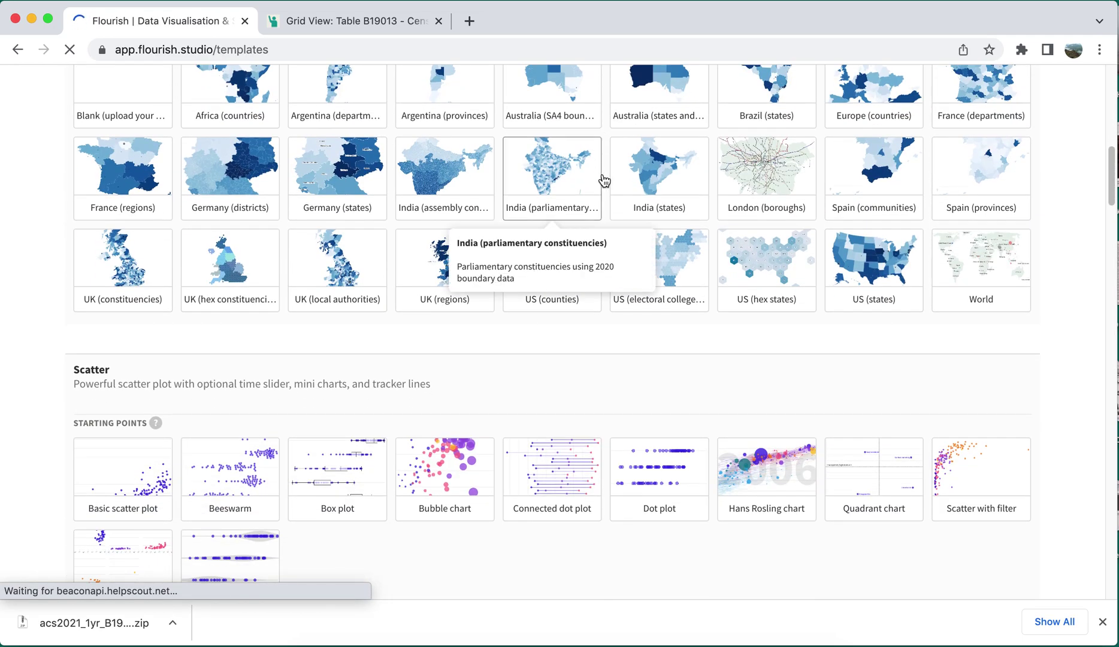
left_click(874, 259)
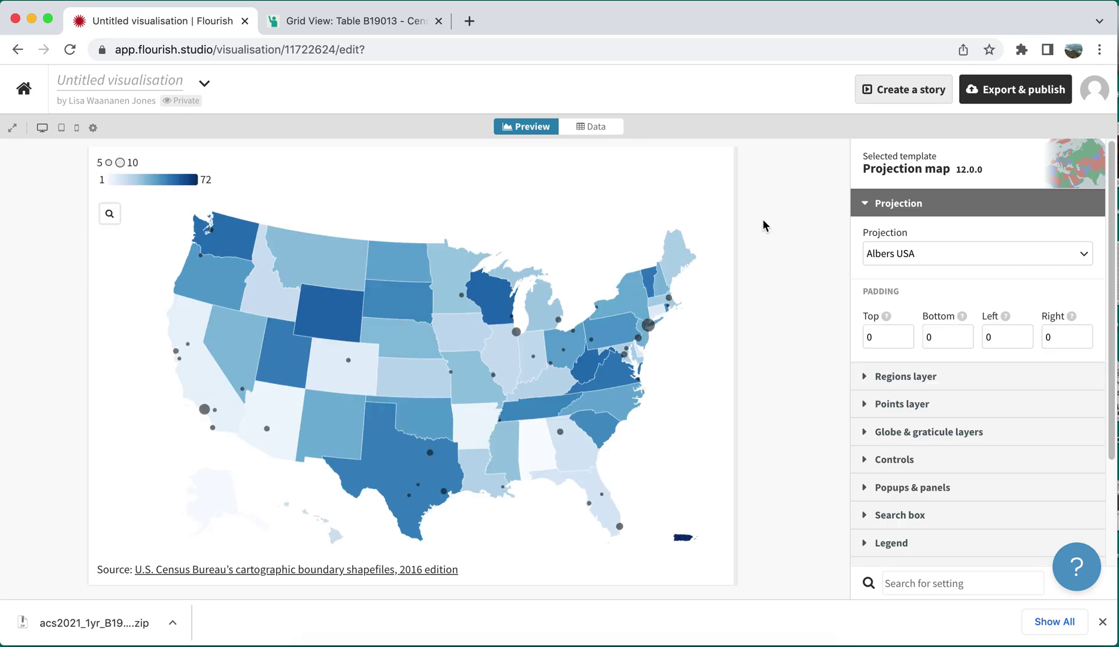
Disable the map's Points layer and view the Regions data sheet
left_click(1102, 622)
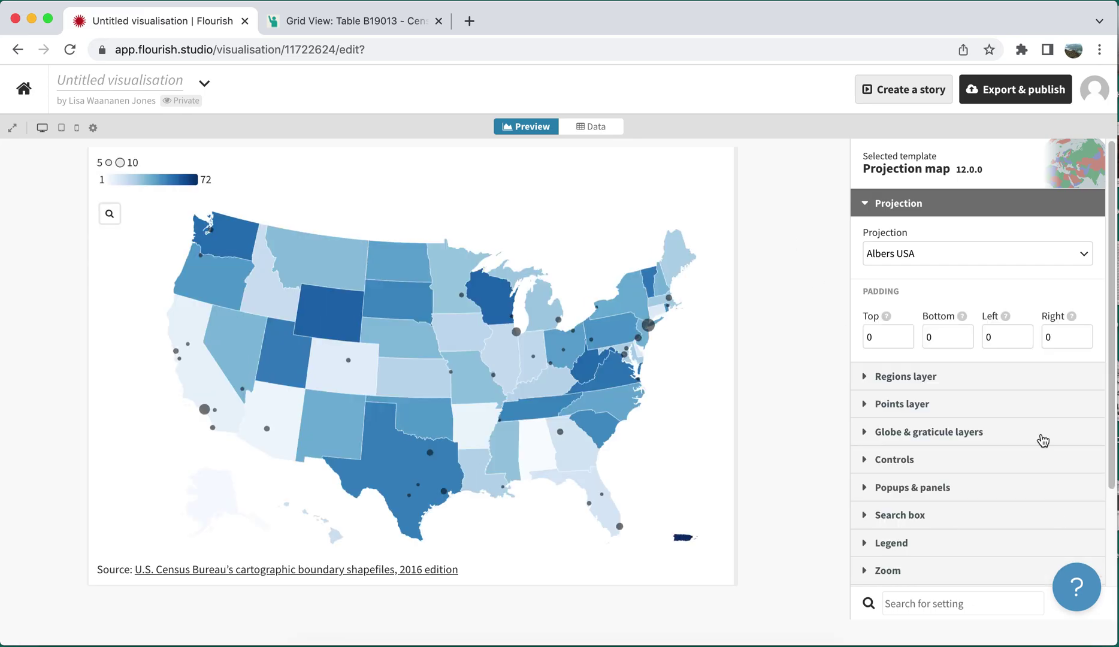
left_click(940, 403)
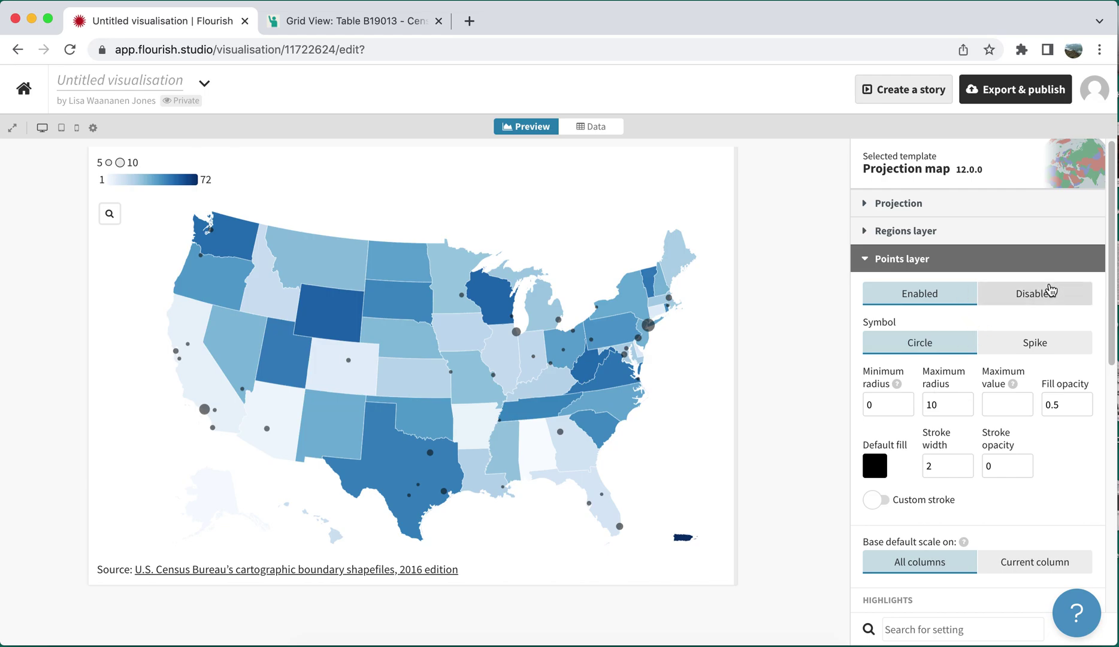
left_click(1043, 293)
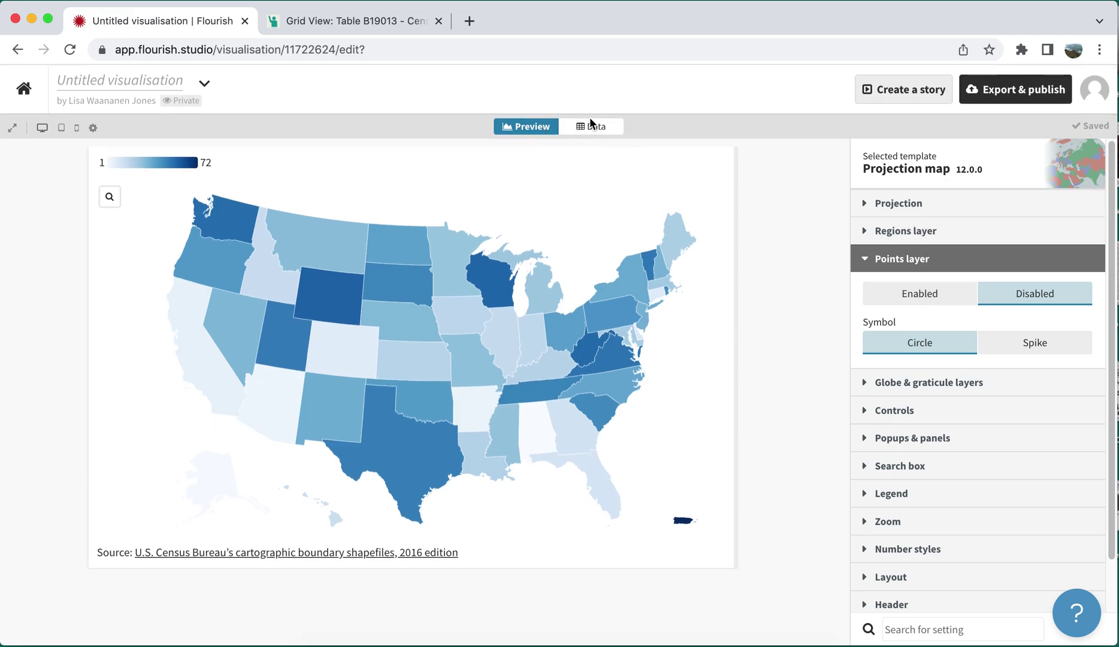
left_click(578, 128)
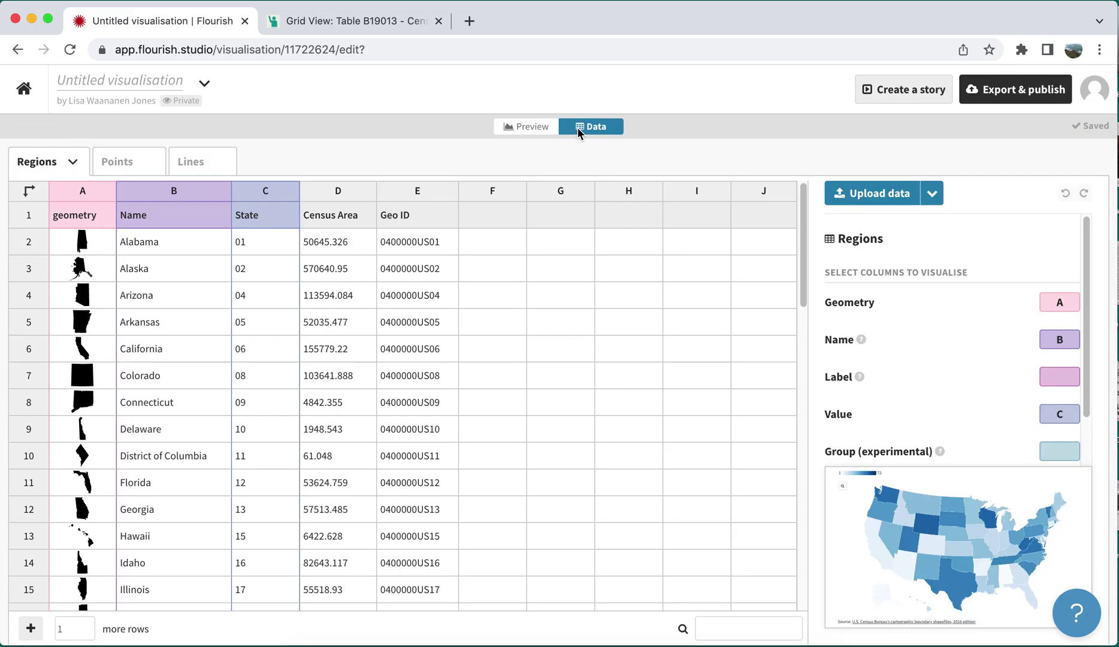
Upload acs2021_1yr_B19013_04000US09.csv to merge into the Regions data
left_click(932, 199)
left_click(906, 279)
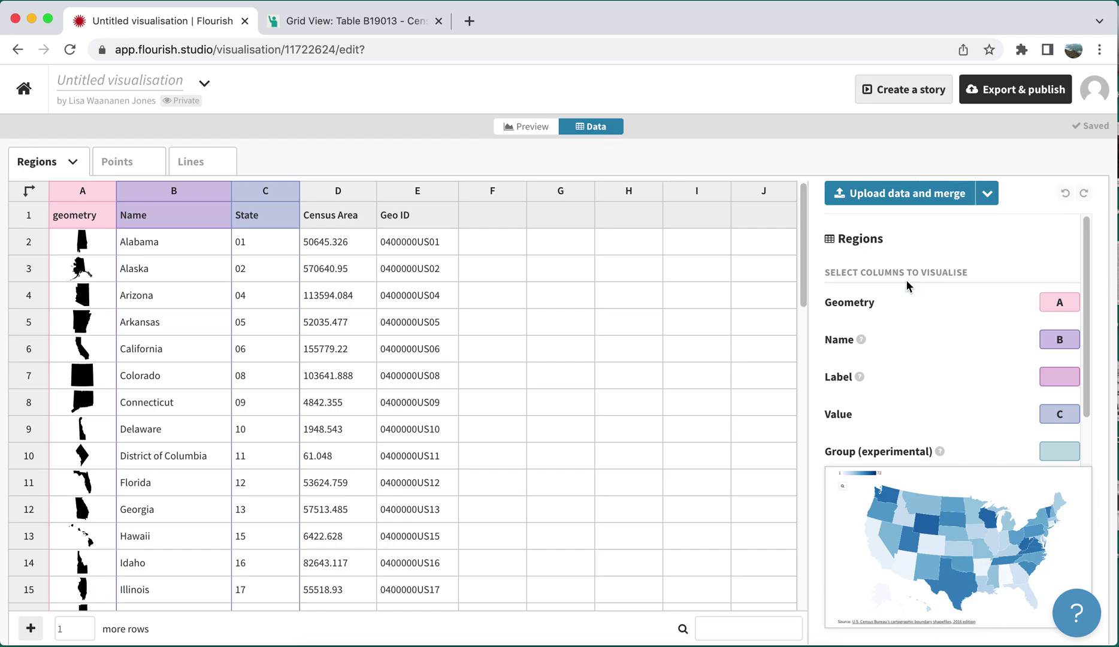
left_click(889, 193)
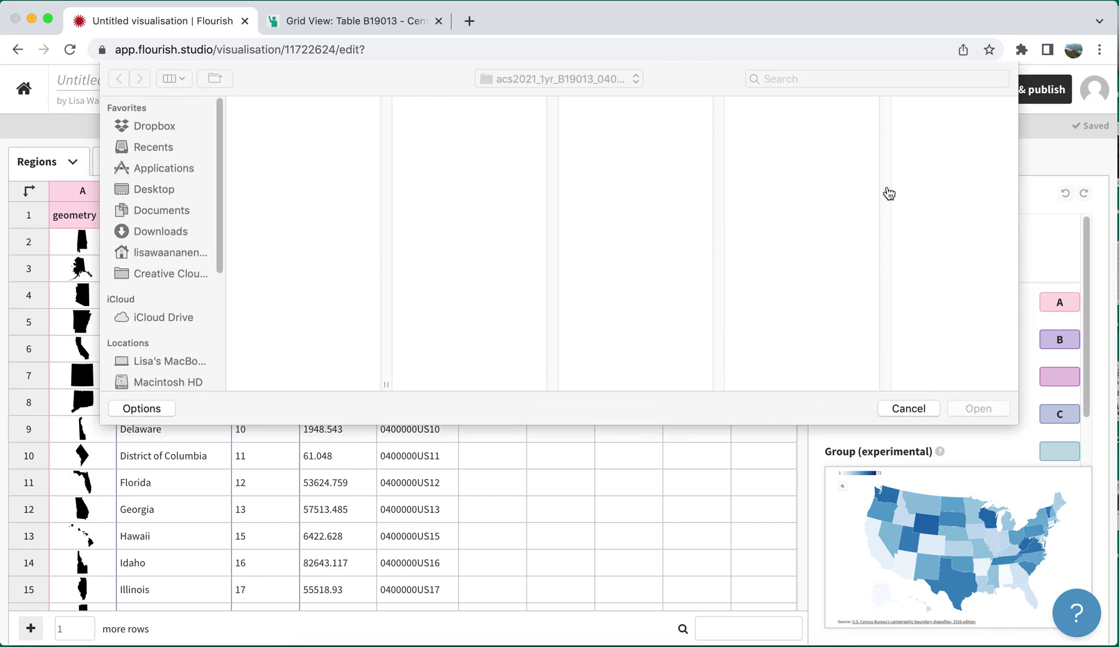
left_click(263, 123)
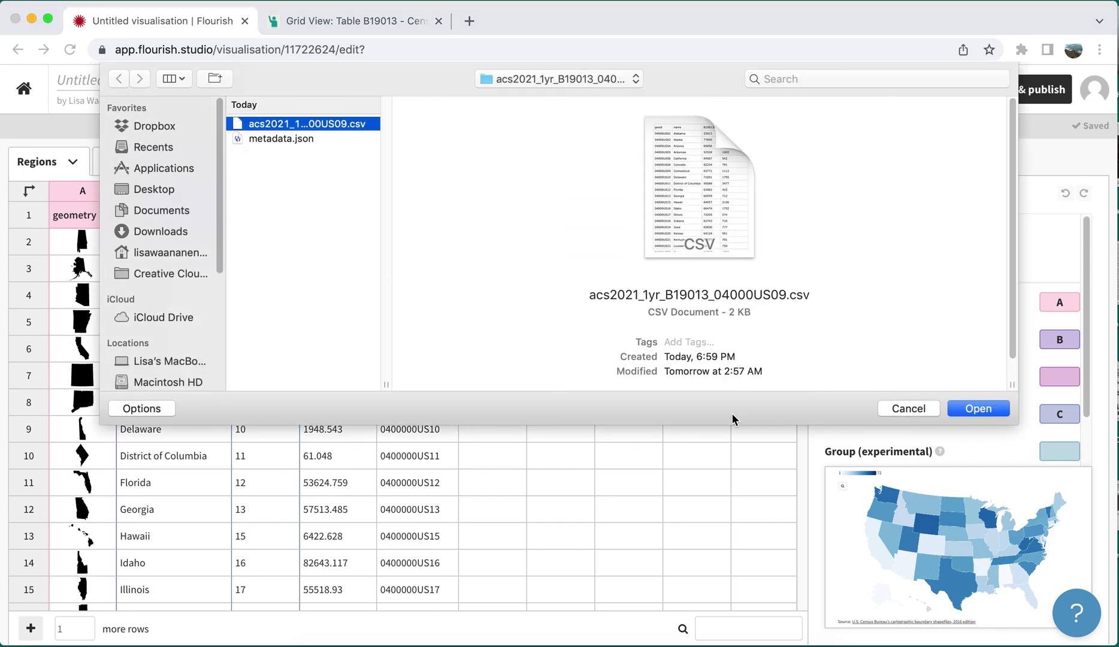
left_click(974, 411)
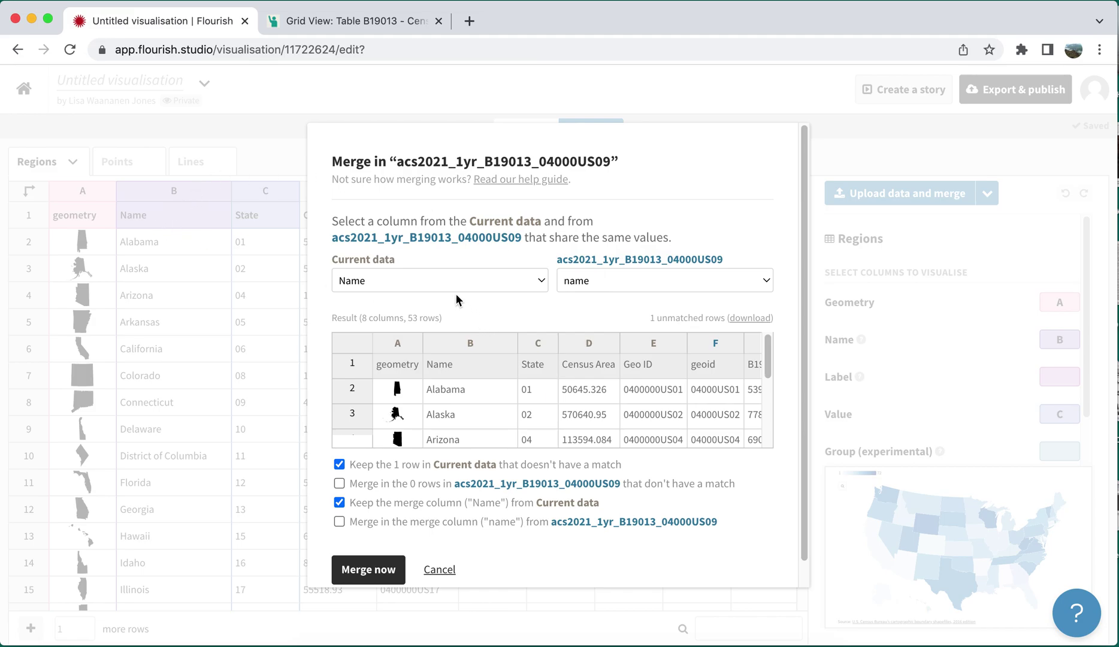
Match the CSV's name column to Name and merge the income data into Regions
left_click(626, 279)
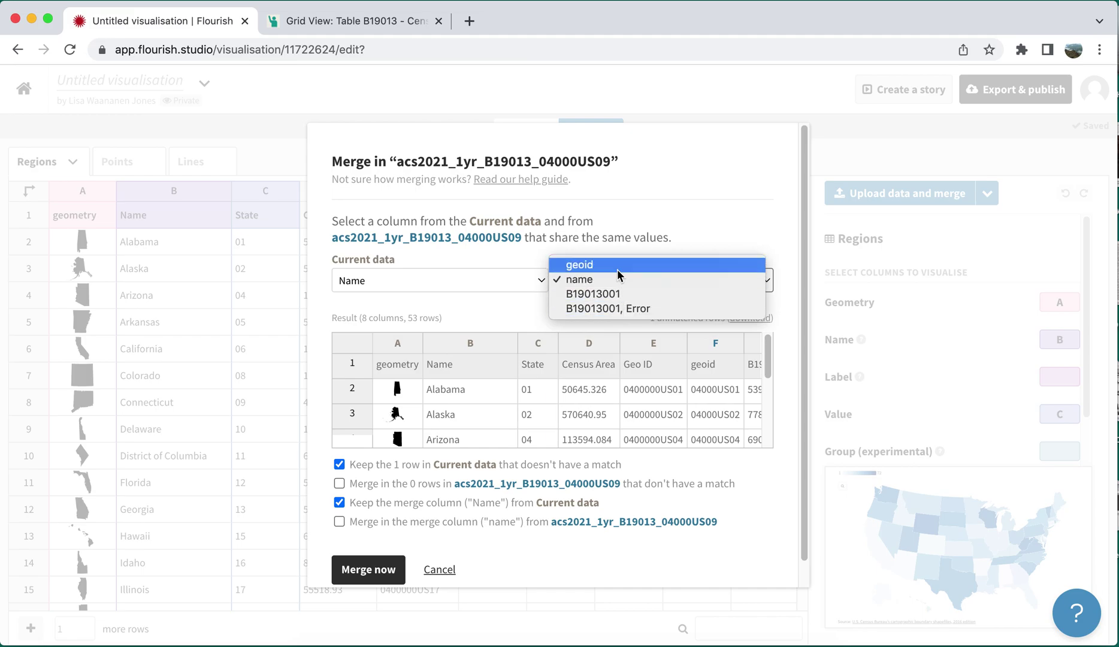
left_click(578, 280)
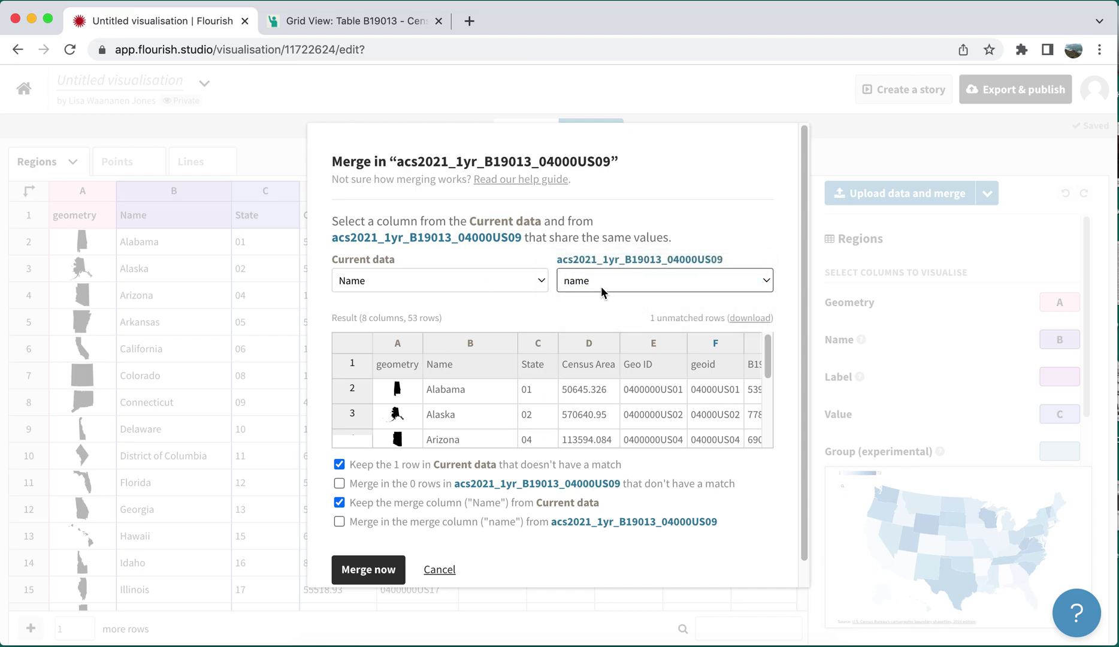
left_click(362, 573)
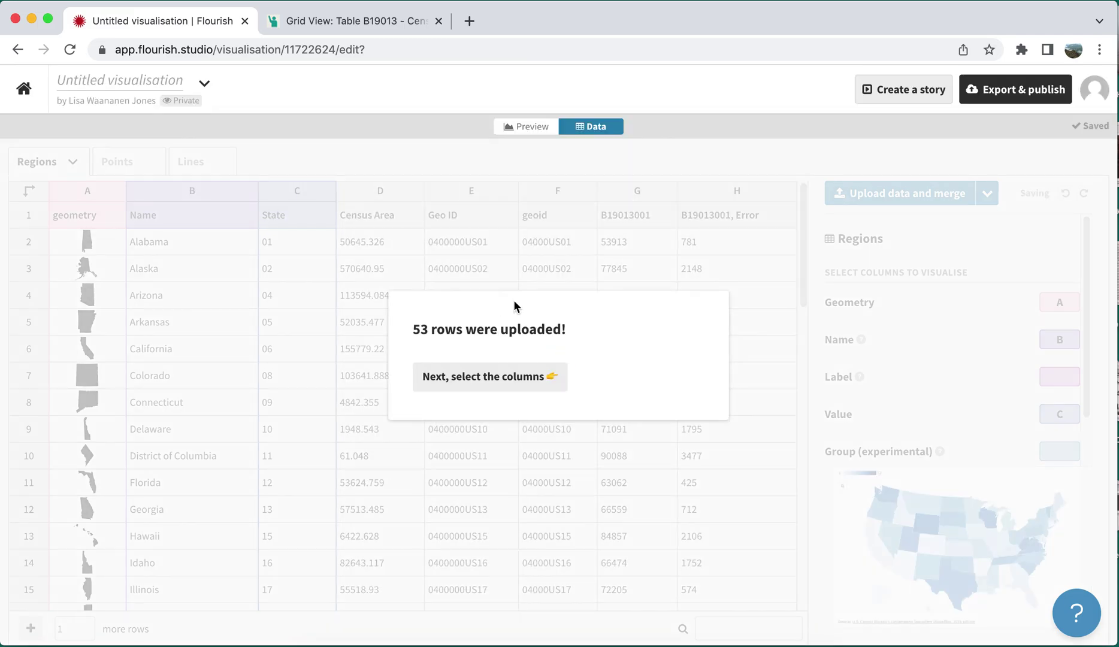
Set the map's Value column from C to G (B19013001) and preview the map
left_click(491, 377)
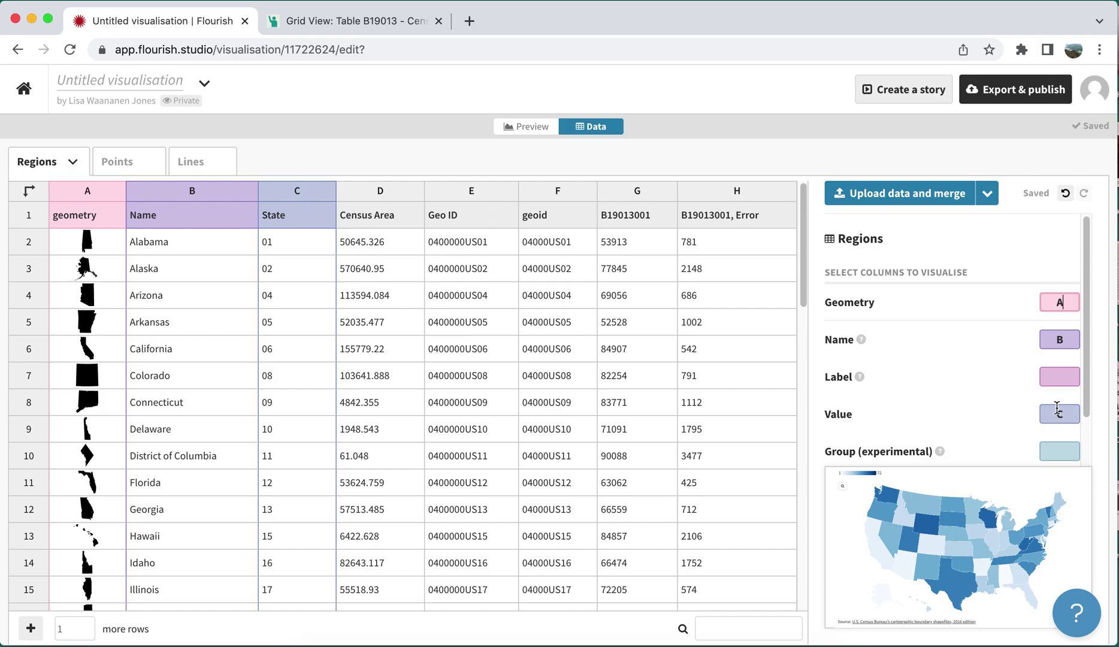
left_click(1076, 413)
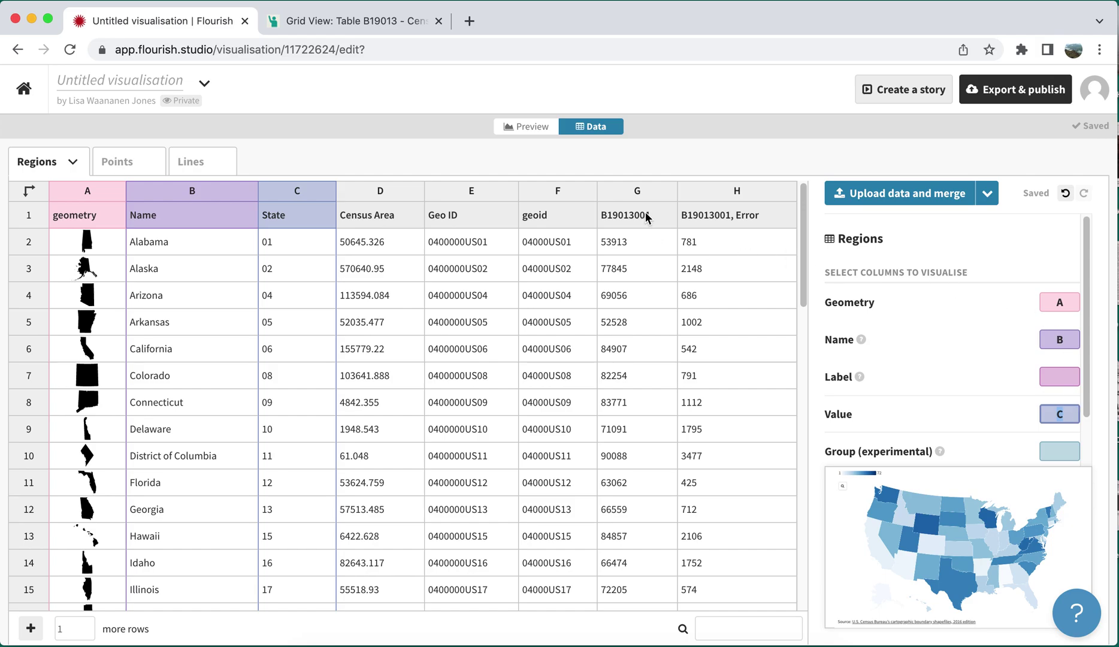
key("BackSpace")
type("G")
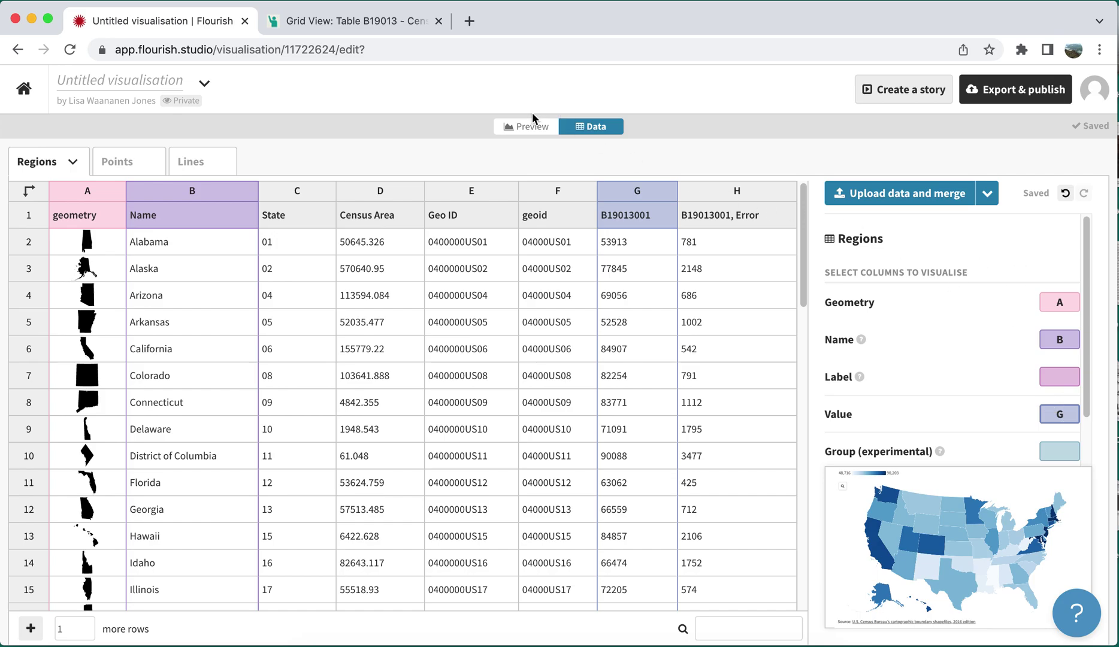
left_click(520, 132)
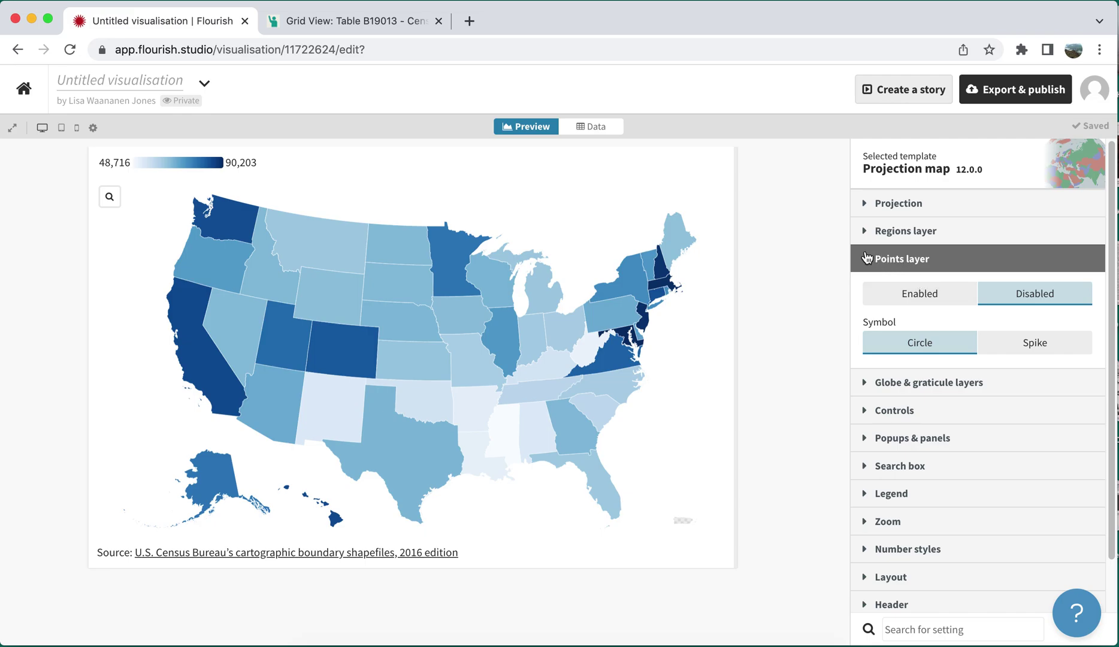
Expand the Regions layer settings and toggle the state outlines off and back on
left_click(903, 261)
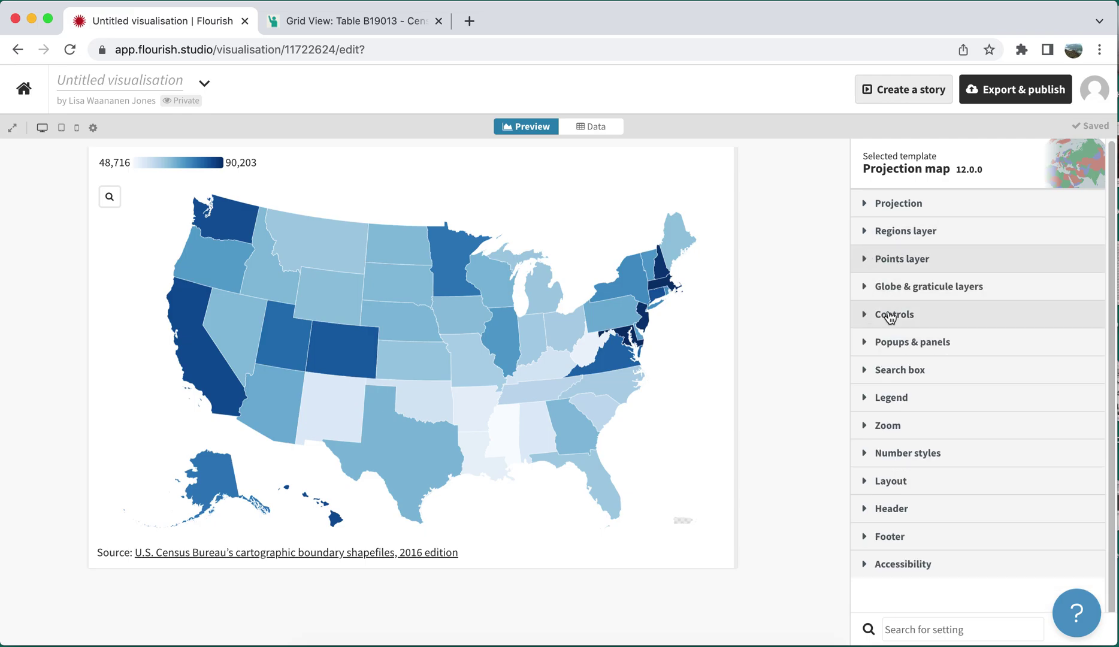
scroll(886, 377, "down", 1)
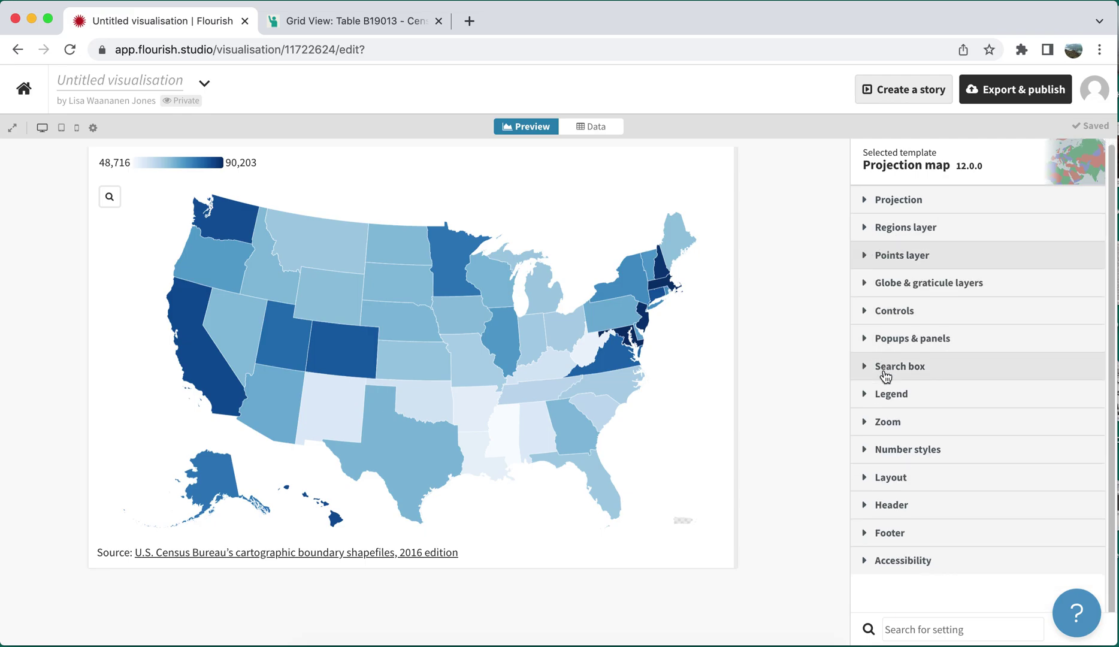
left_click(889, 230)
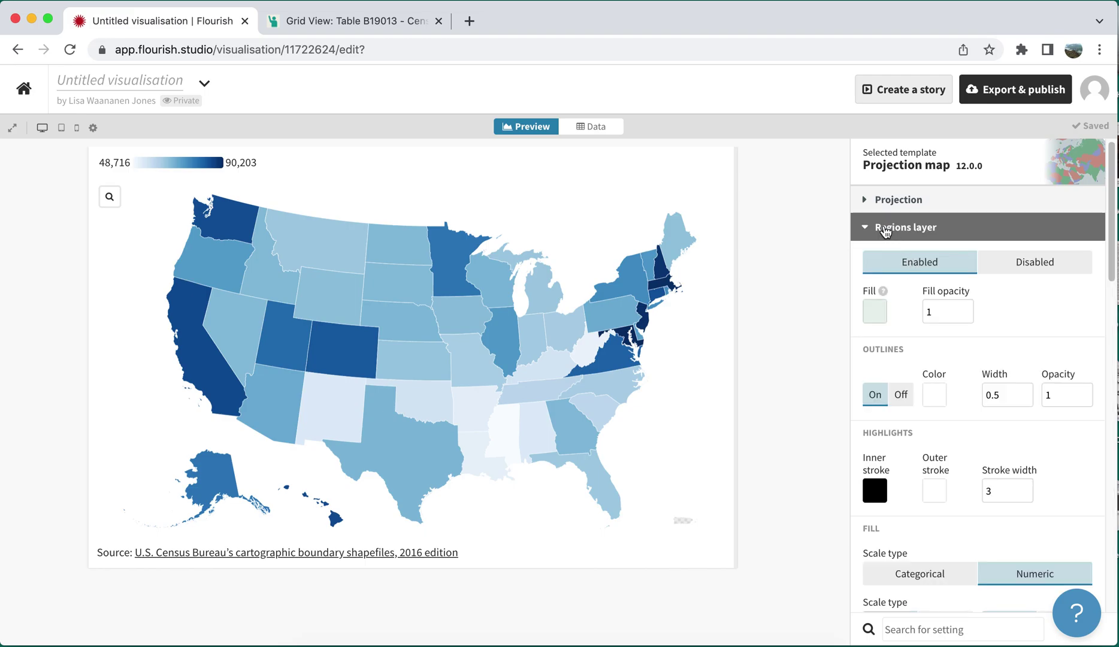
scroll(918, 353, "down", 2)
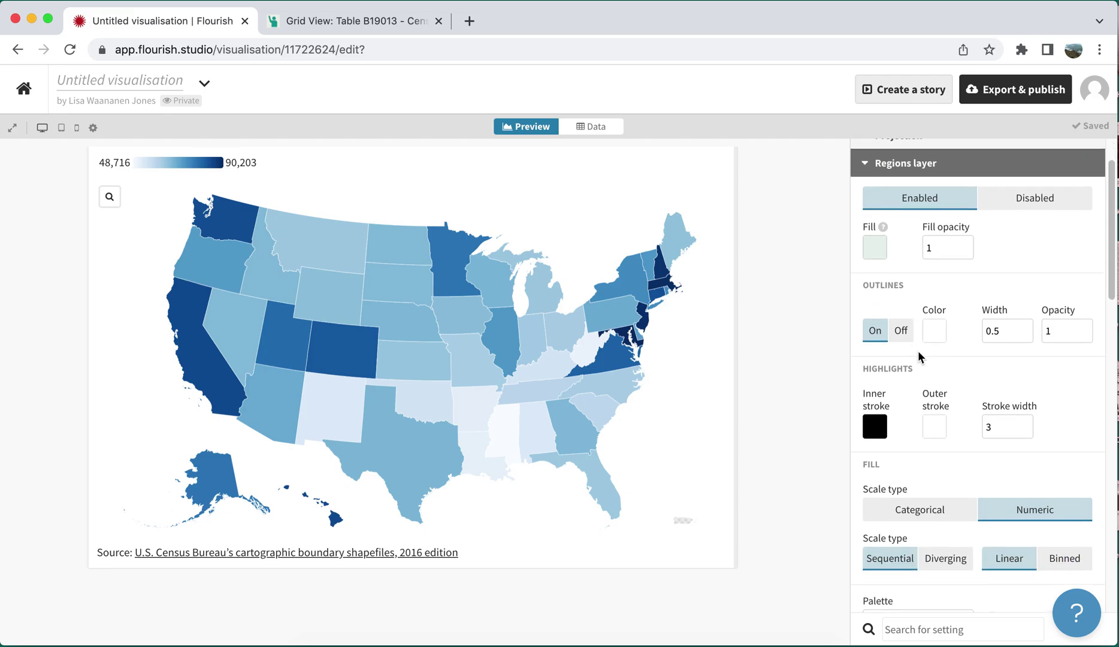
left_click(901, 330)
left_click(876, 316)
Set the regions fill palette to Greens, briefly trying Warm
scroll(954, 317, "down", 1)
scroll(953, 316, "down", 7)
left_click(922, 353)
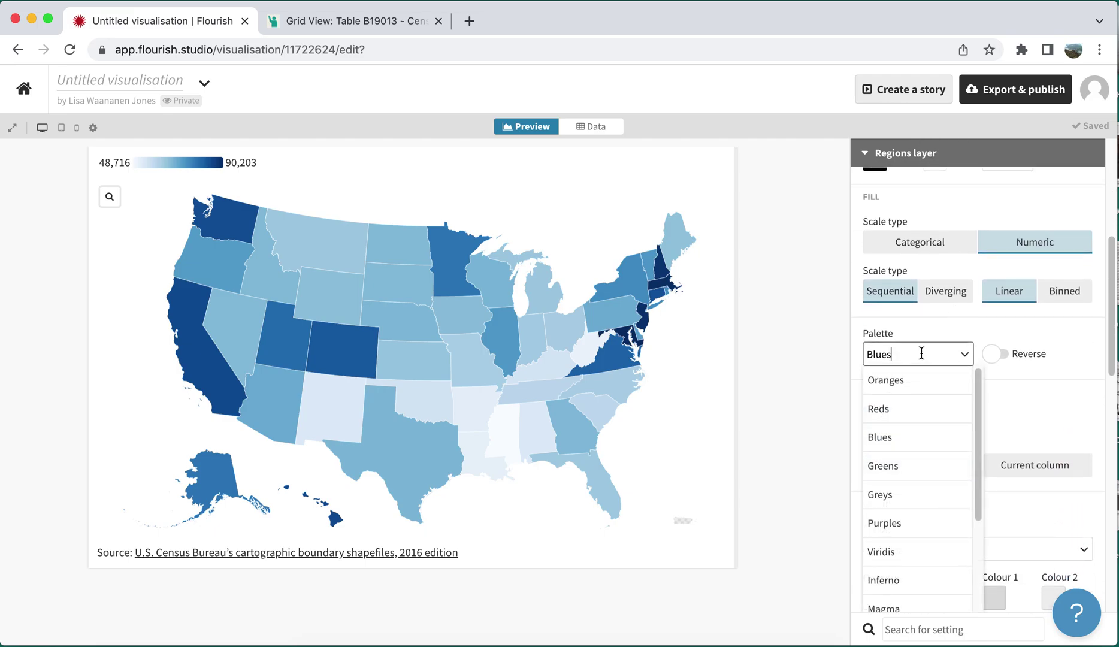
left_click(910, 466)
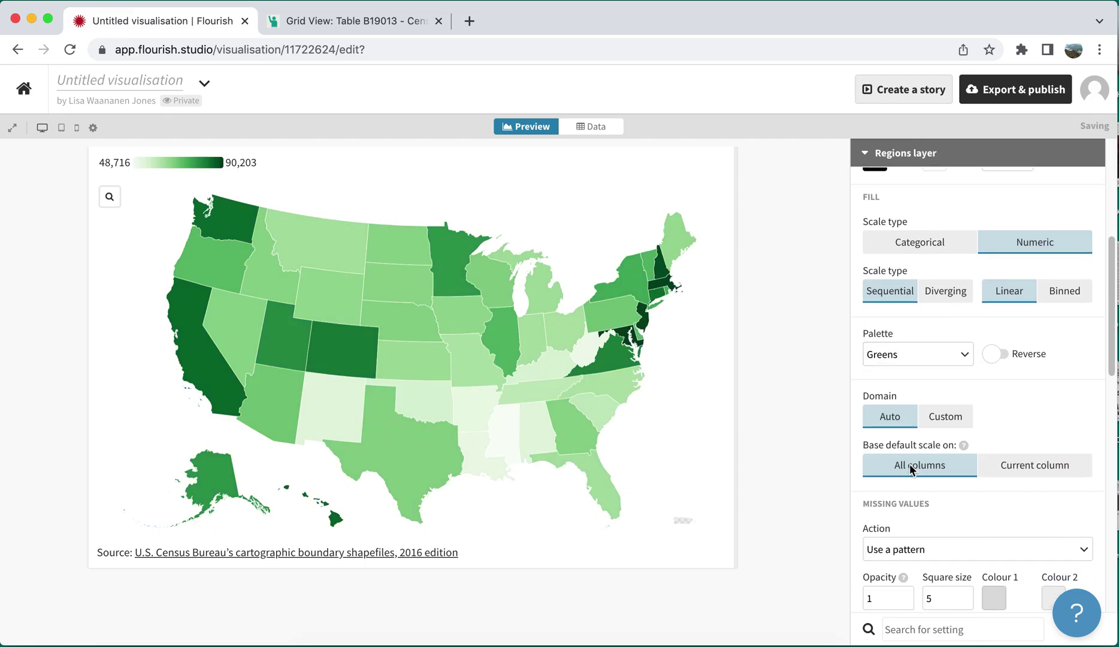
scroll(977, 393, "down", 1)
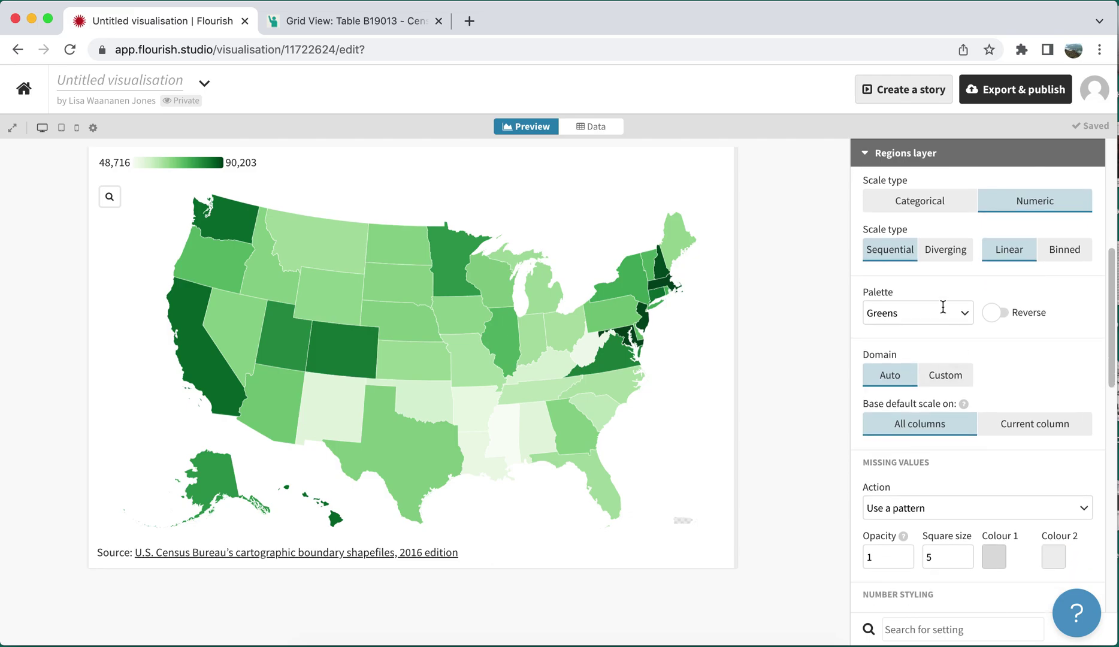
left_click(943, 306)
scroll(896, 435, "down", 2)
scroll(897, 427, "down", 2)
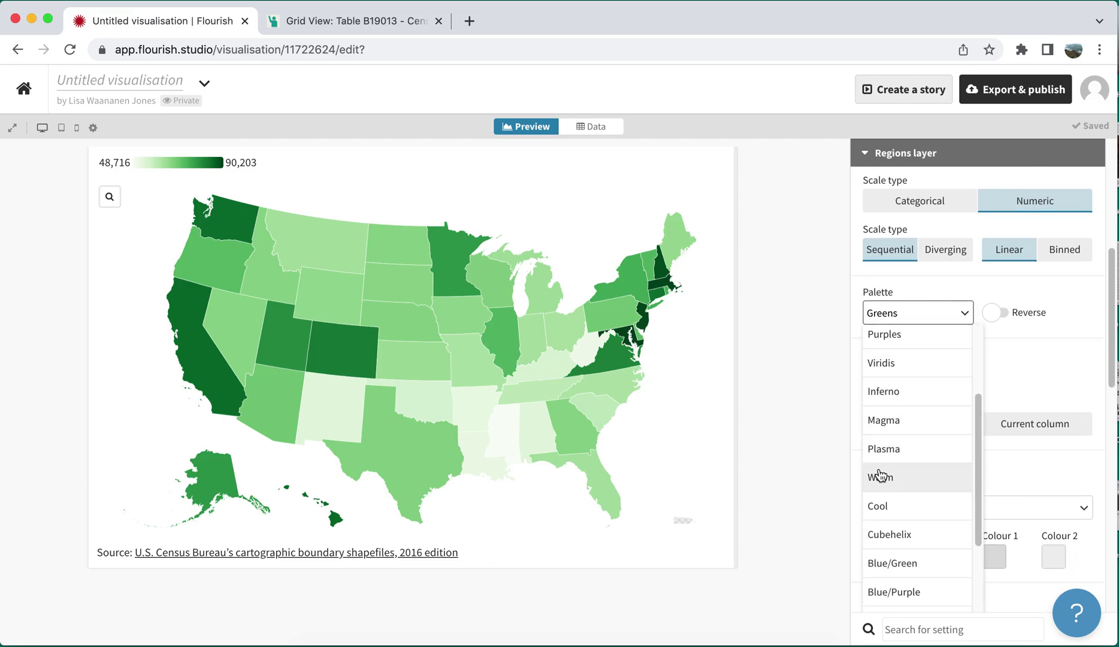
left_click(880, 476)
left_click(919, 313)
scroll(902, 406, "up", 3)
left_click(884, 428)
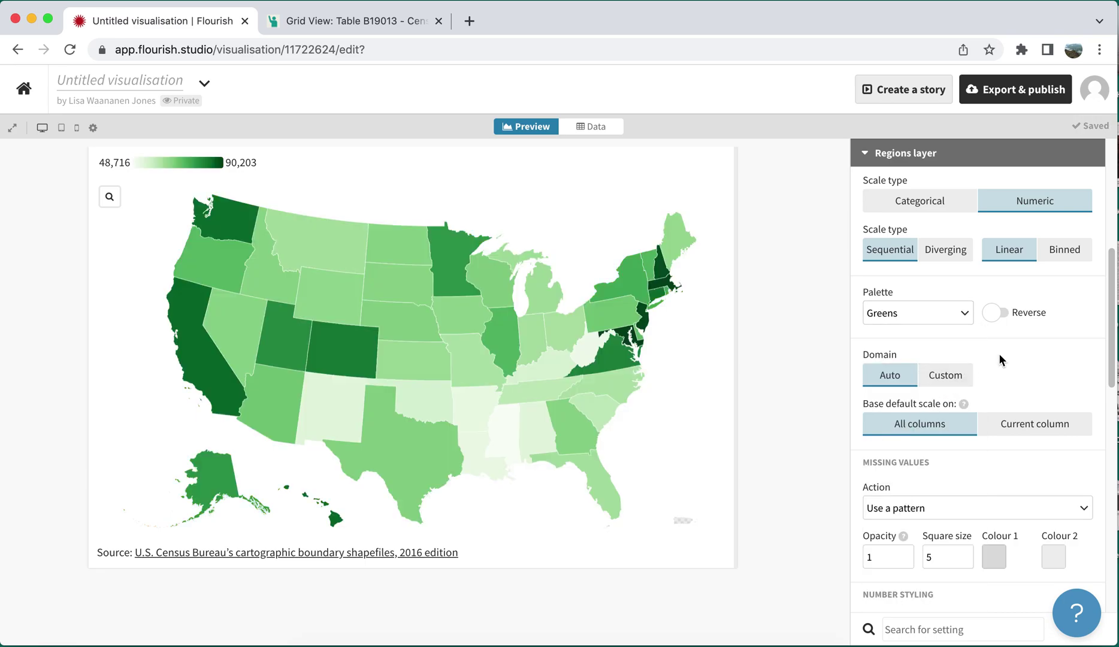
scroll(999, 359, "down", 6)
Add a $ prefix to the number styling so the legend reads $48,716 to $90,203
left_click(898, 281)
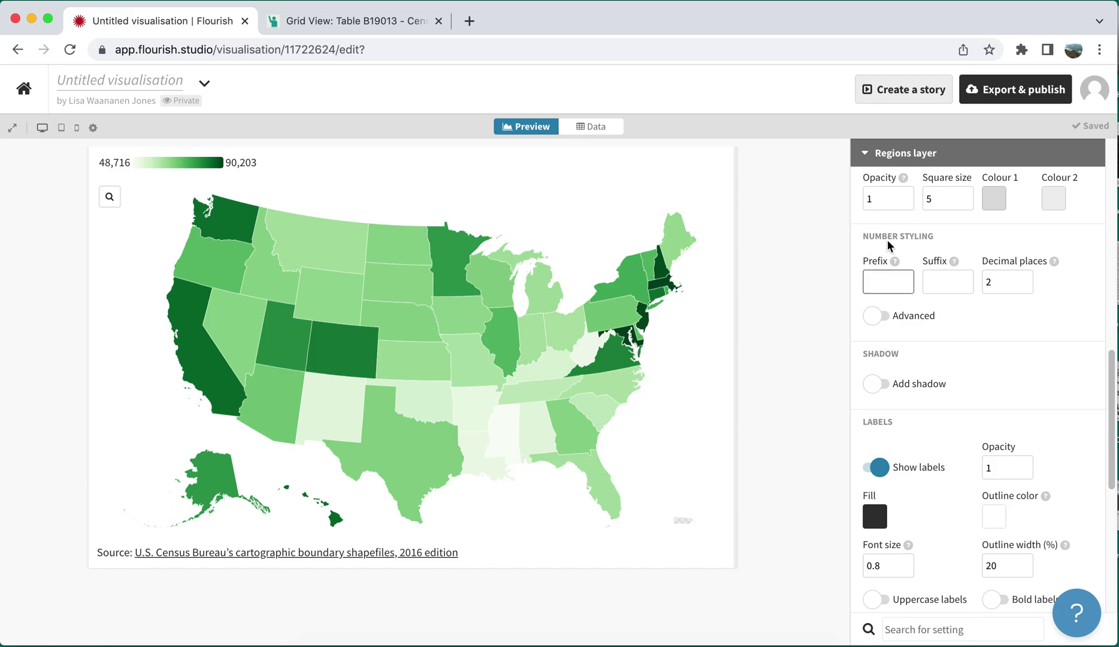
type("$")
left_click(971, 326)
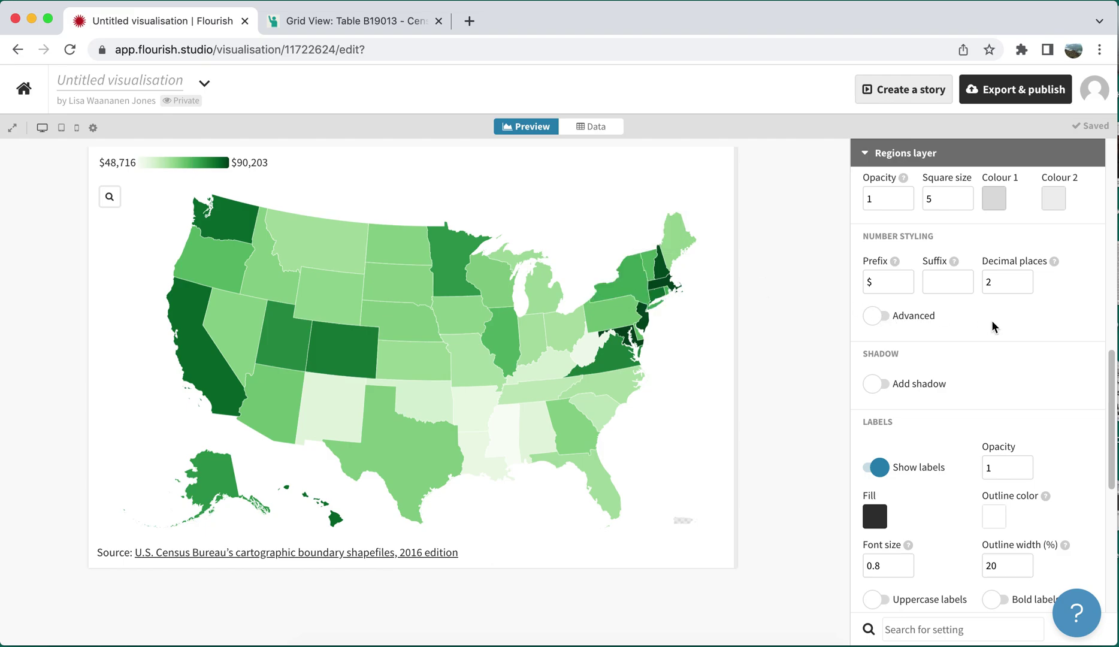
scroll(1006, 325, "down", 3)
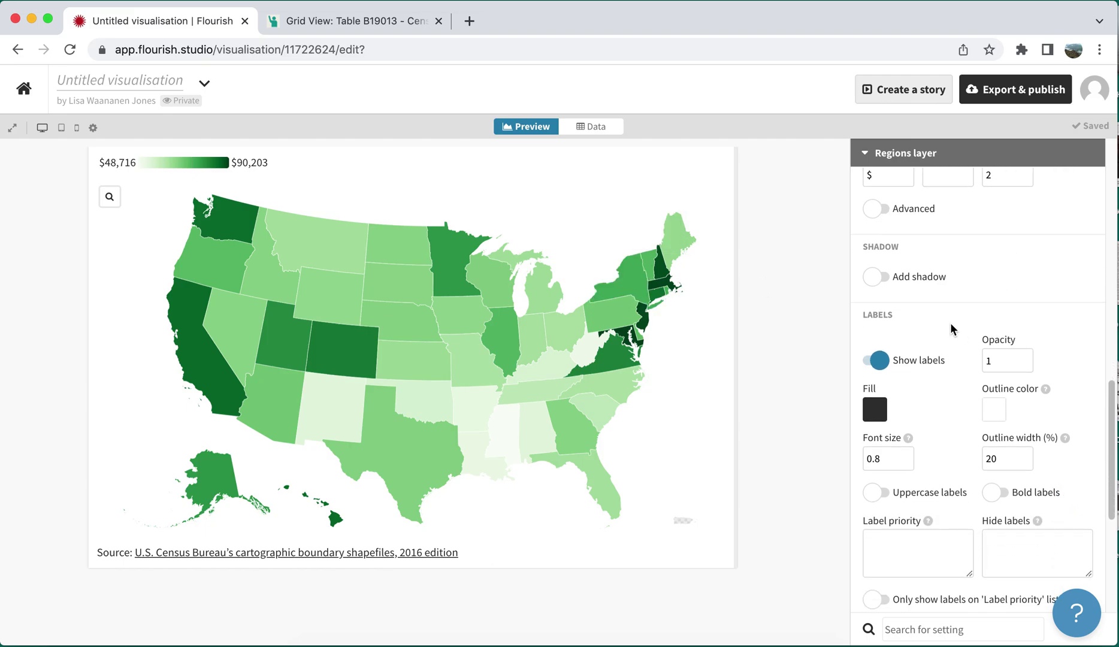
scroll(951, 329, "down", 5)
scroll(951, 329, "down", 10)
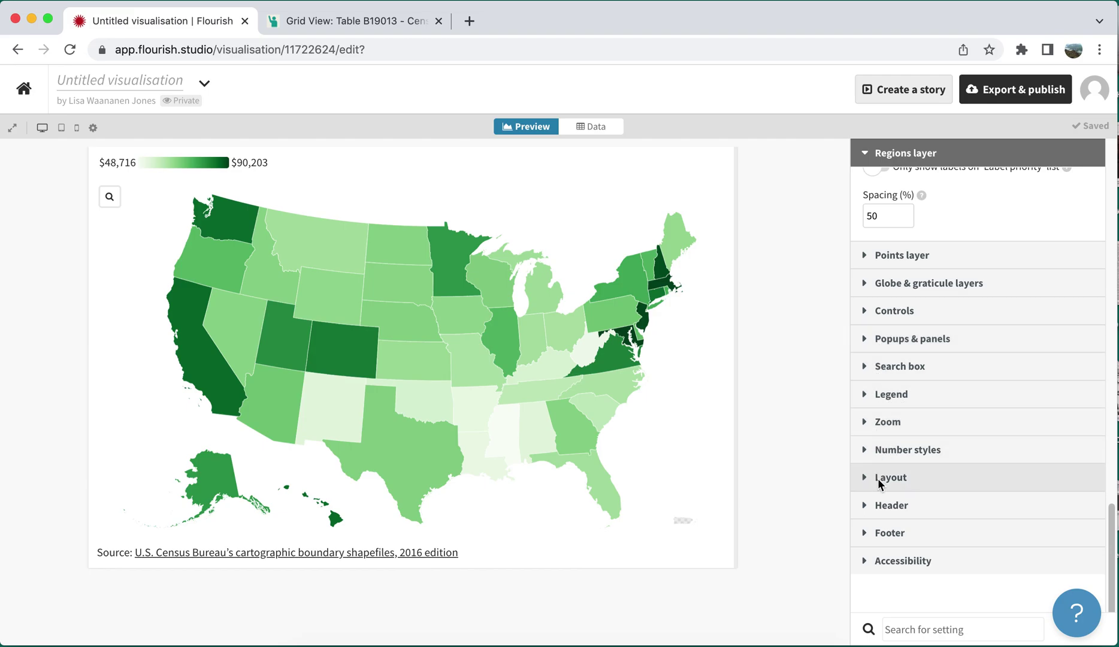
Change the Layout main font from Source Sans Pro to Roboto Condensed
left_click(880, 479)
scroll(914, 358, "up", 5)
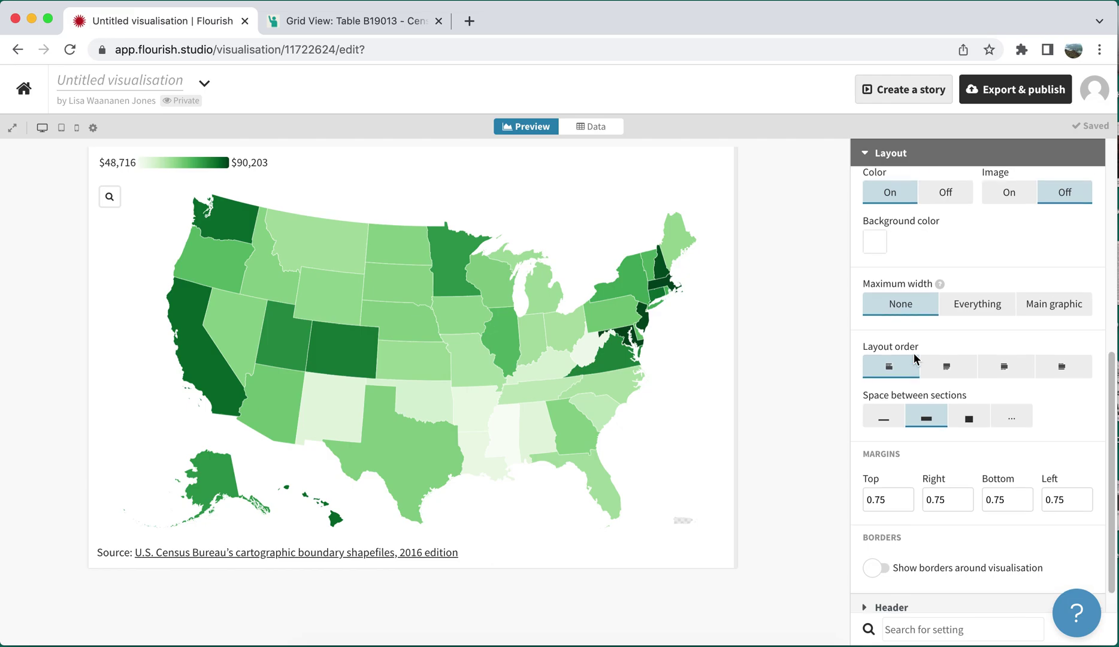
scroll(914, 324, "up", 1)
left_click(915, 330)
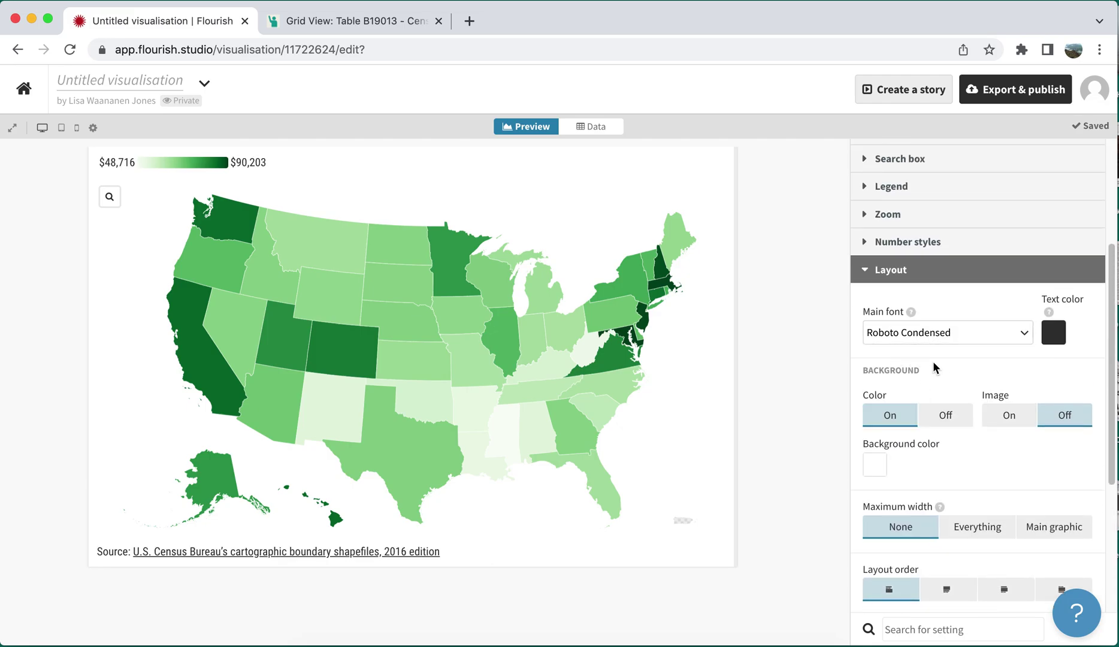
scroll(942, 383, "down", 5)
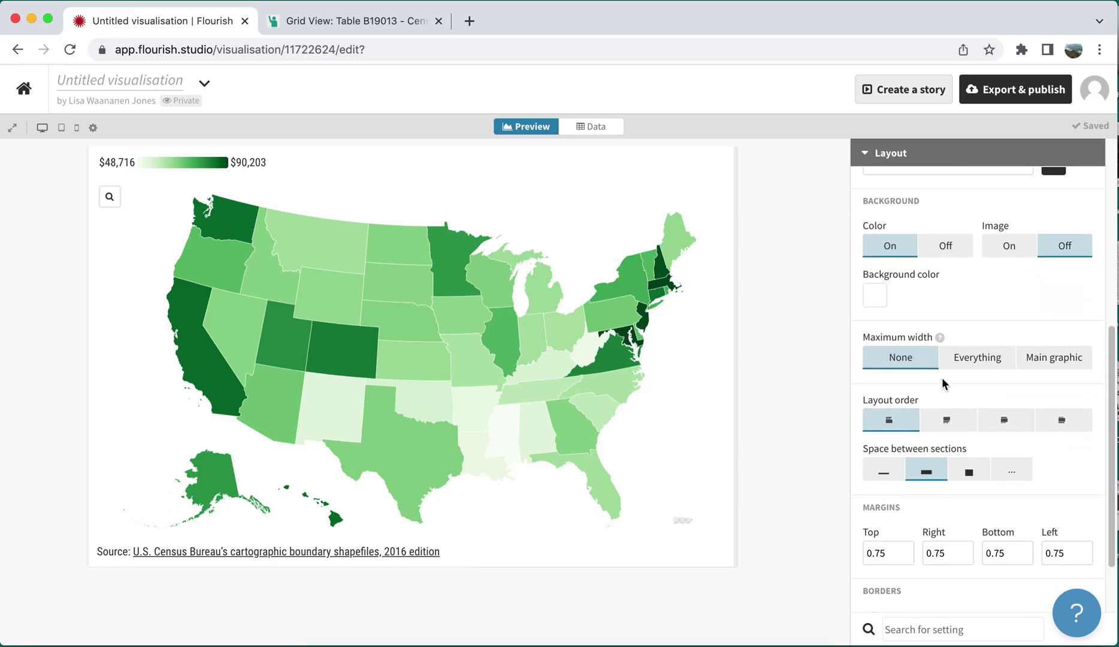
left_click(896, 508)
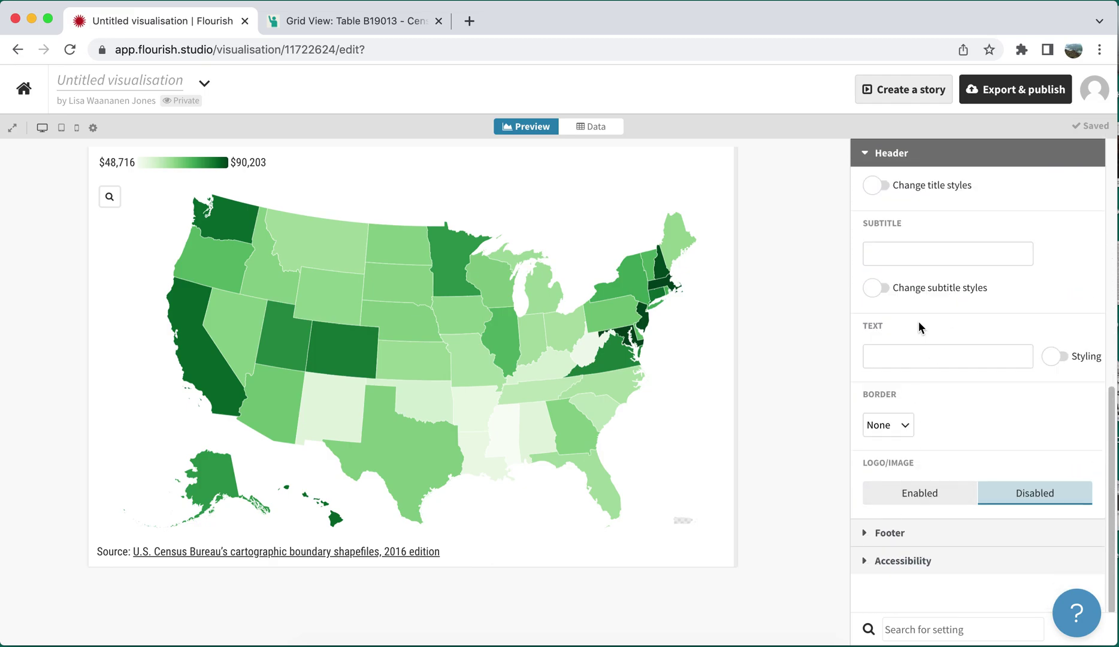
Enter 'Median Income by State' as the map's header title
scroll(894, 356, "up", 3)
left_click(891, 337)
type("Median I")
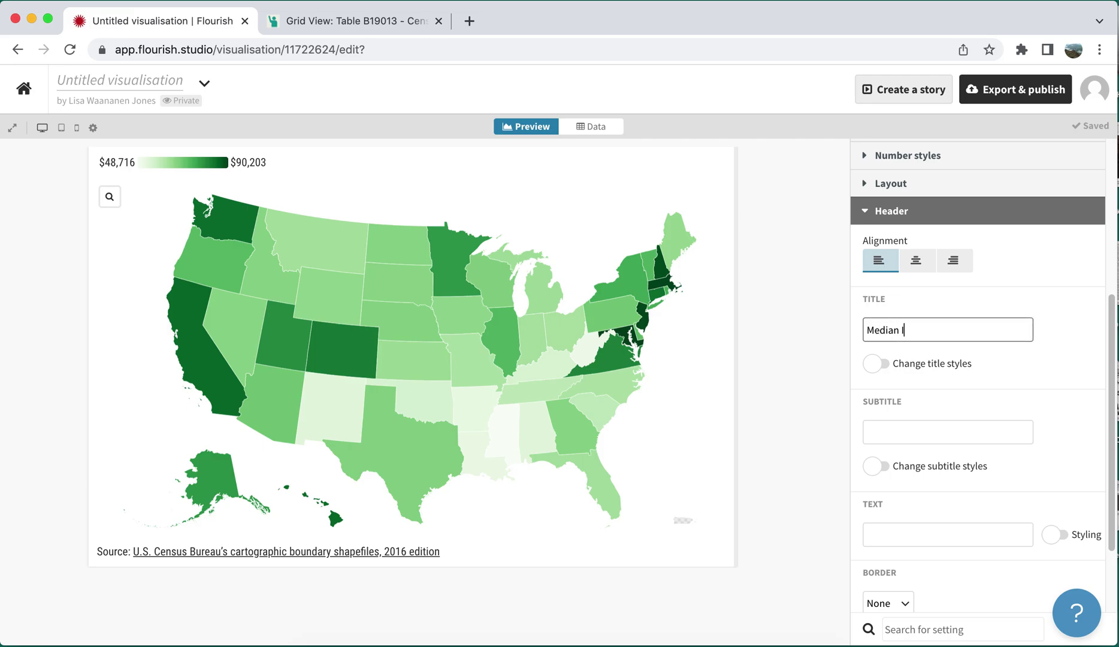
type("ncome by State")
left_click(1028, 378)
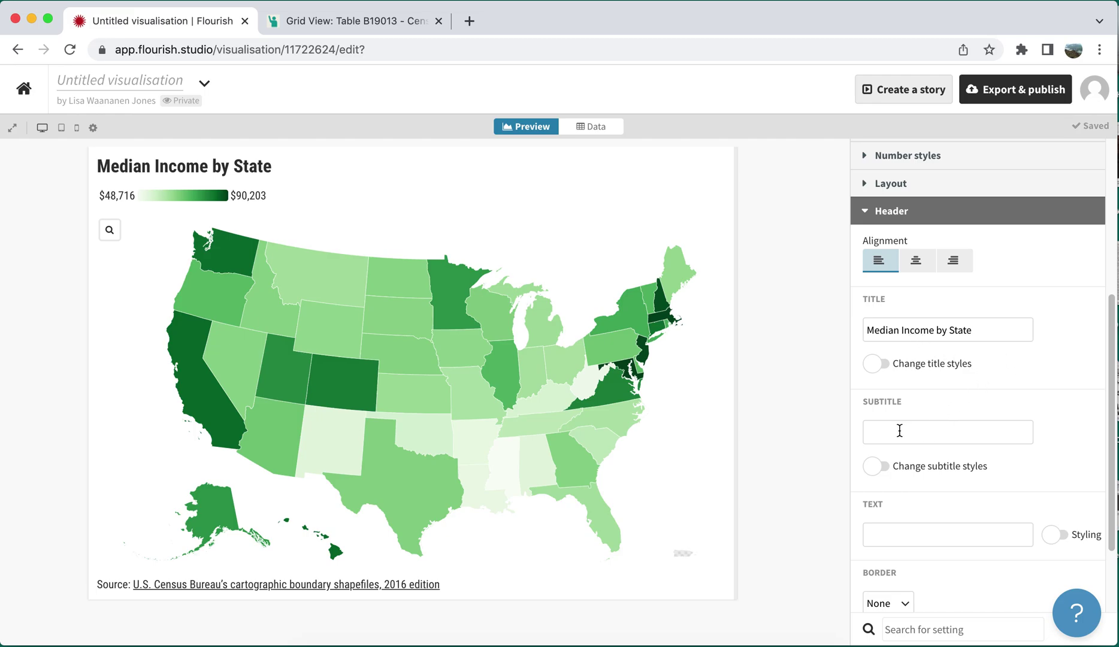
scroll(923, 440, "down", 2)
scroll(923, 441, "down", 2)
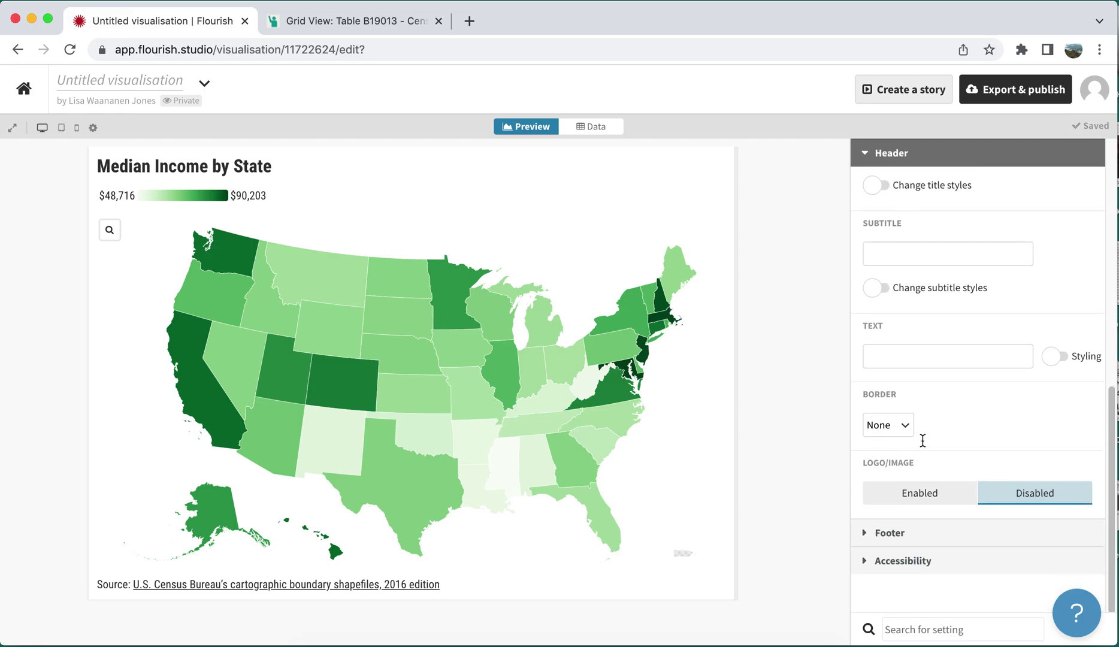
Expand the Footer section to show the Census Bureau source name and link
left_click(888, 534)
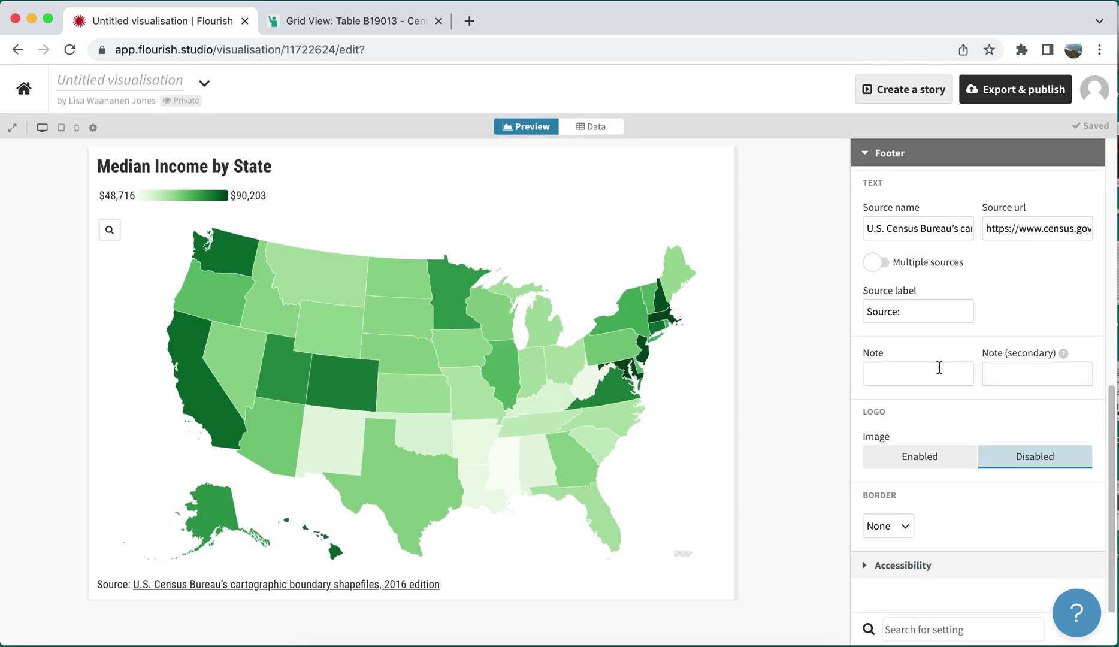